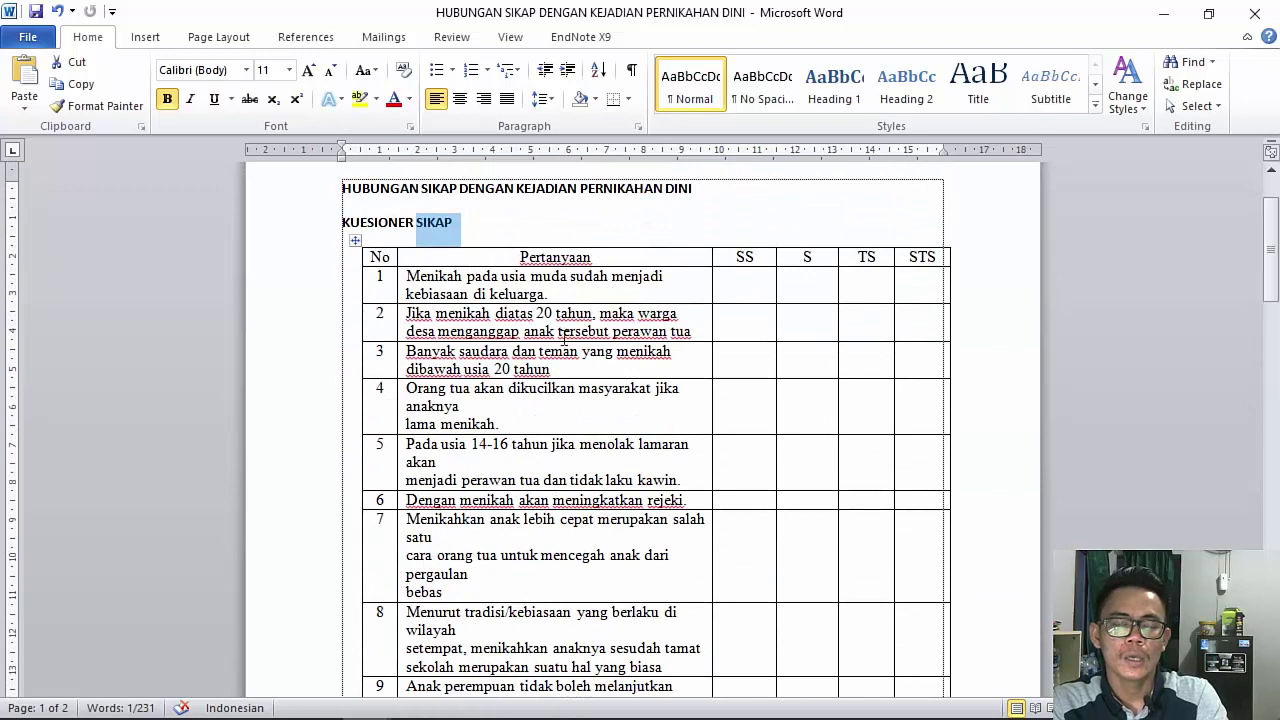
Review the attitude questionnaire in Word and the response data on the LIKERT sheet of the VALIDITAS workbook in Excel
left_click(491, 229)
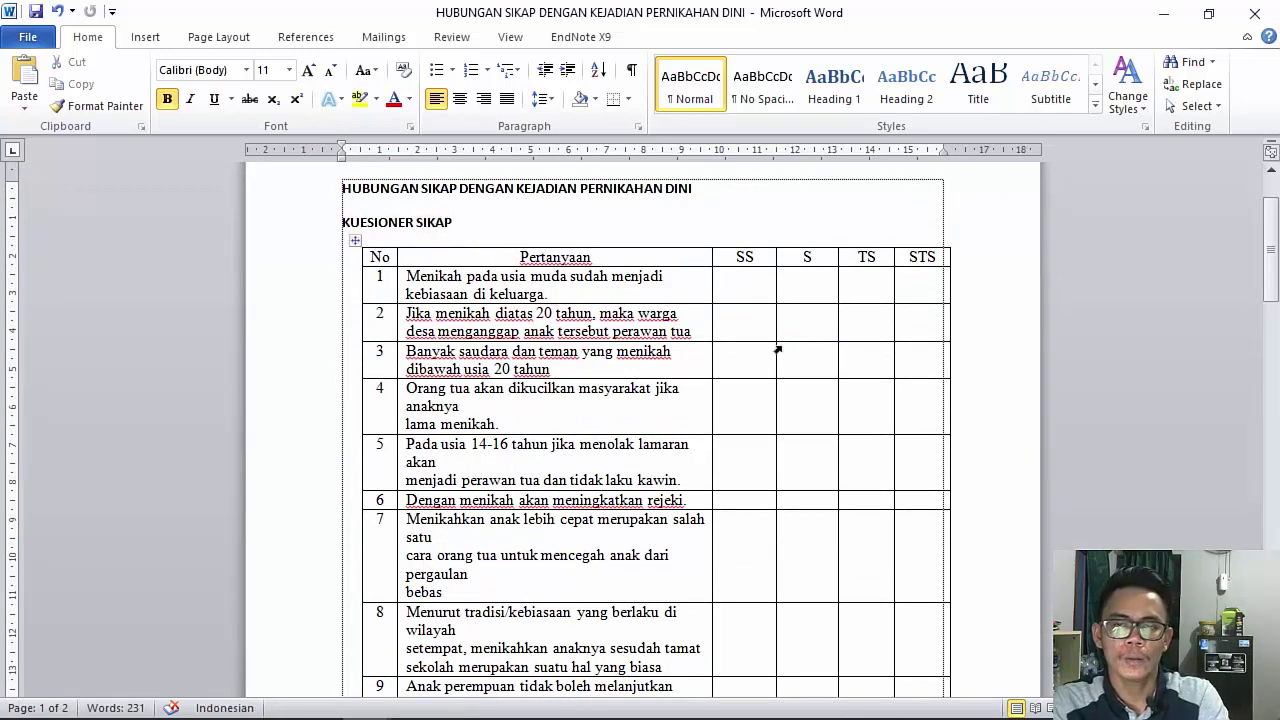
scroll(653, 535, "up", 2)
scroll(516, 535, "down", 6)
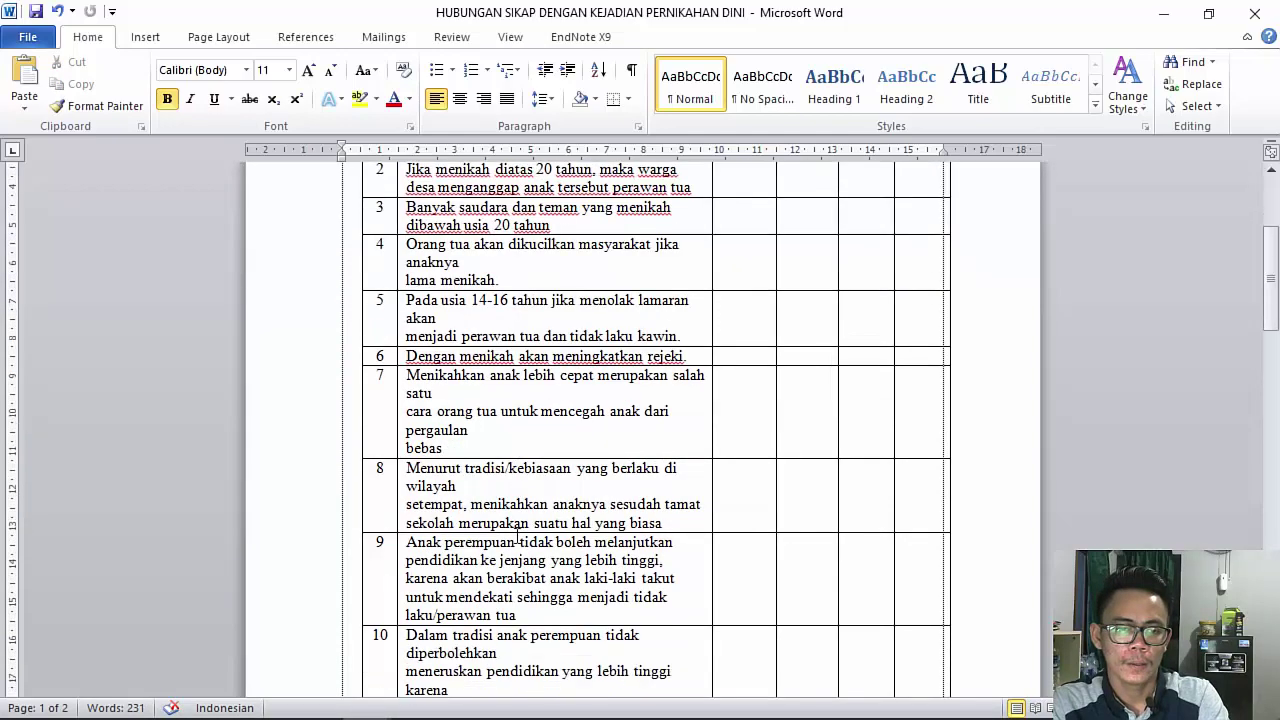
left_click(466, 702)
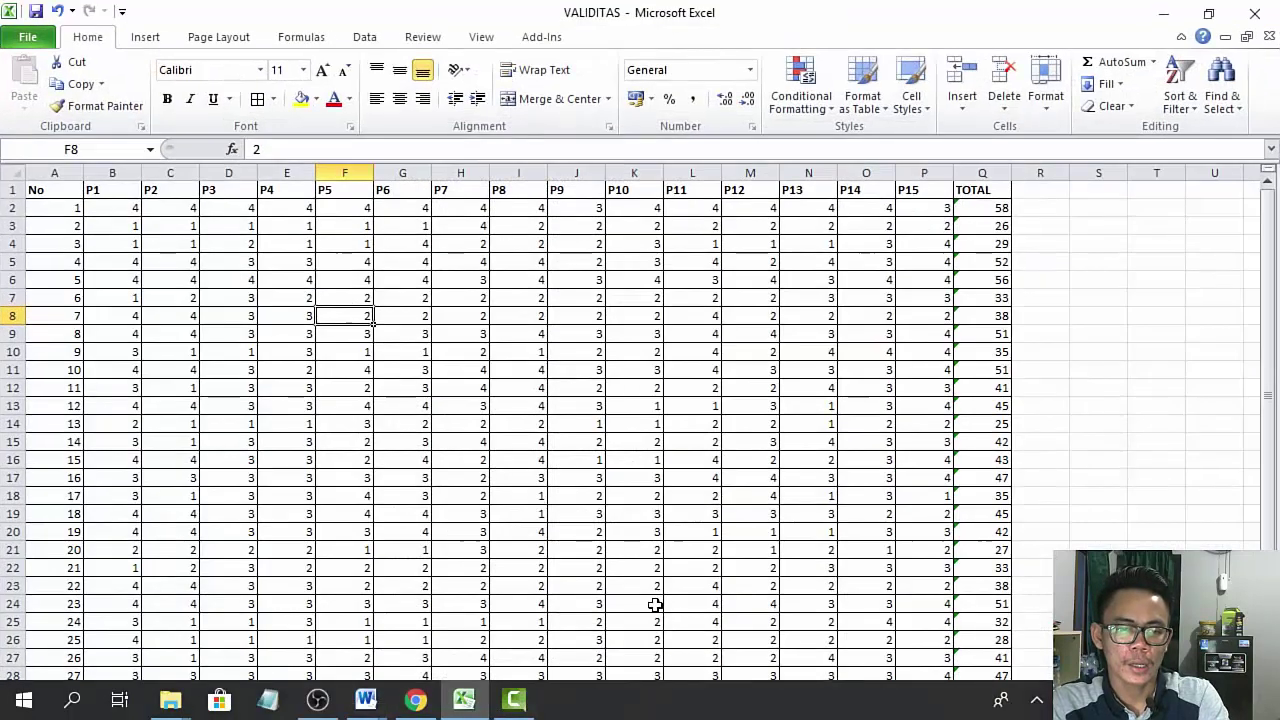
left_click(51, 194)
left_click(1094, 297)
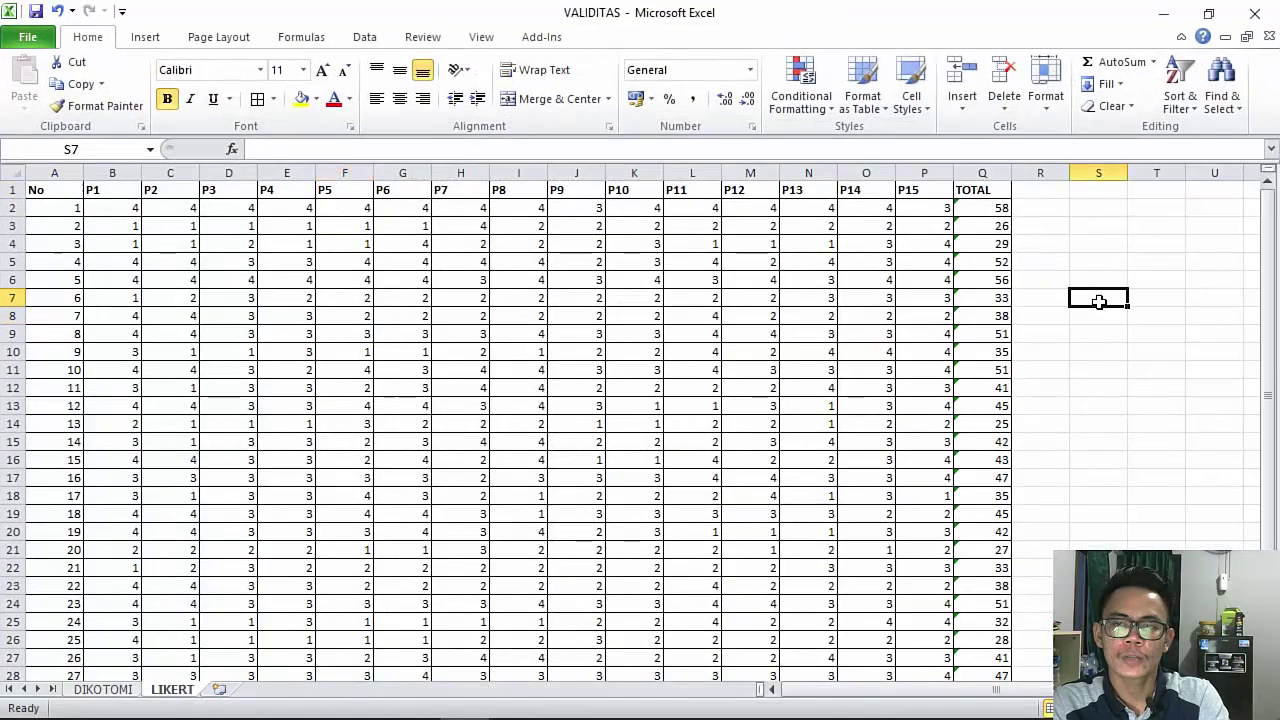
left_click(553, 352)
scroll(571, 440, "down", 4)
scroll(573, 441, "up", 4)
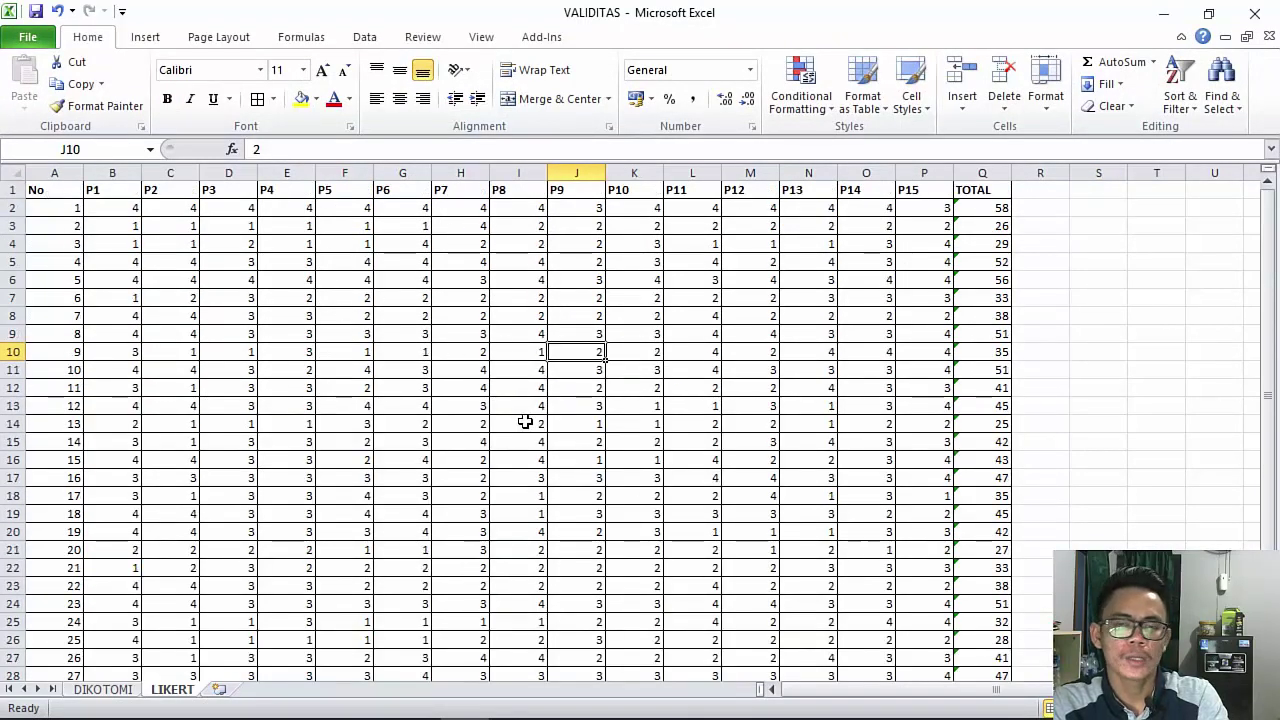
Minimize the open windows, launch StataSE from the desktop and open its Data Editor in edit mode
left_click(1166, 20)
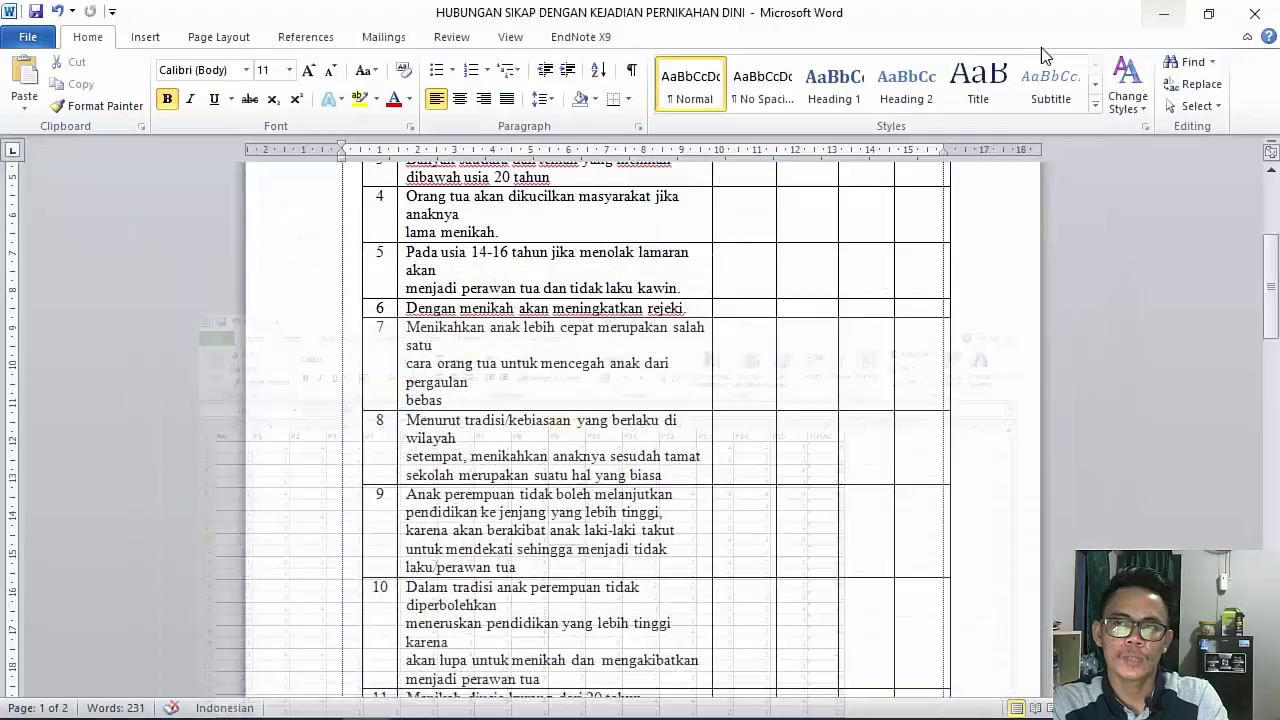
left_click(1160, 12)
right_click(613, 337)
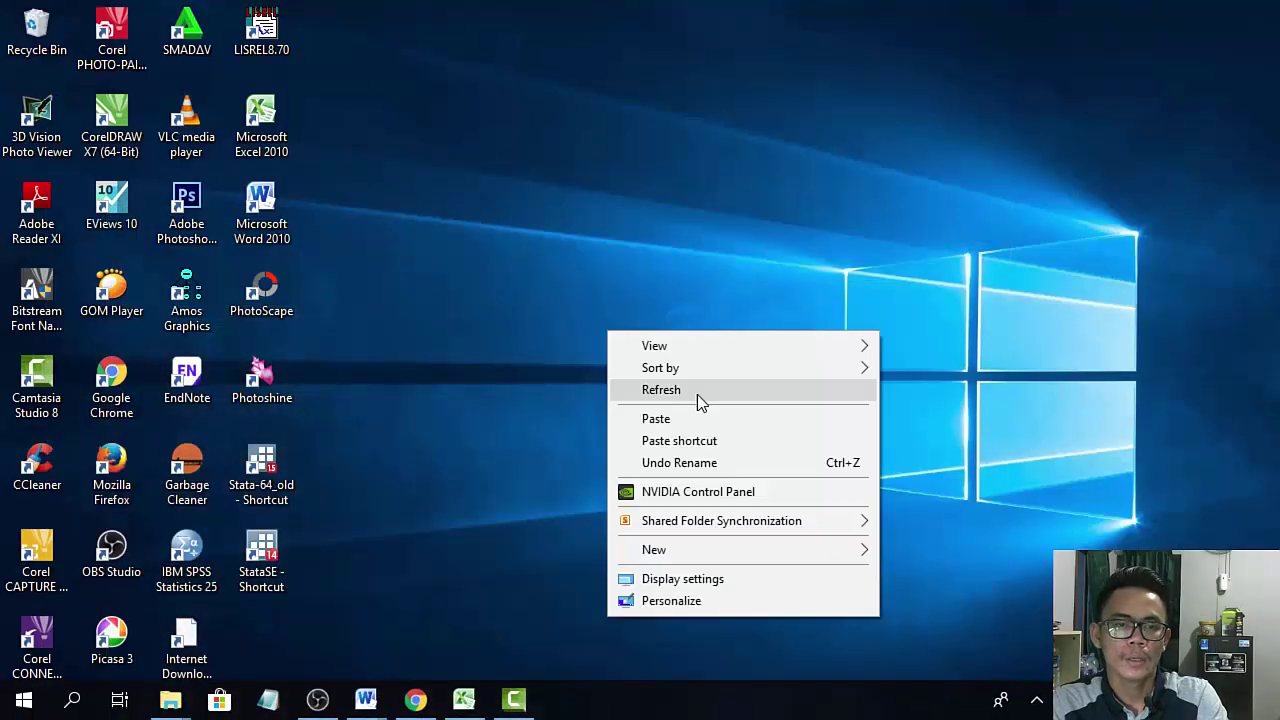
left_click(697, 392)
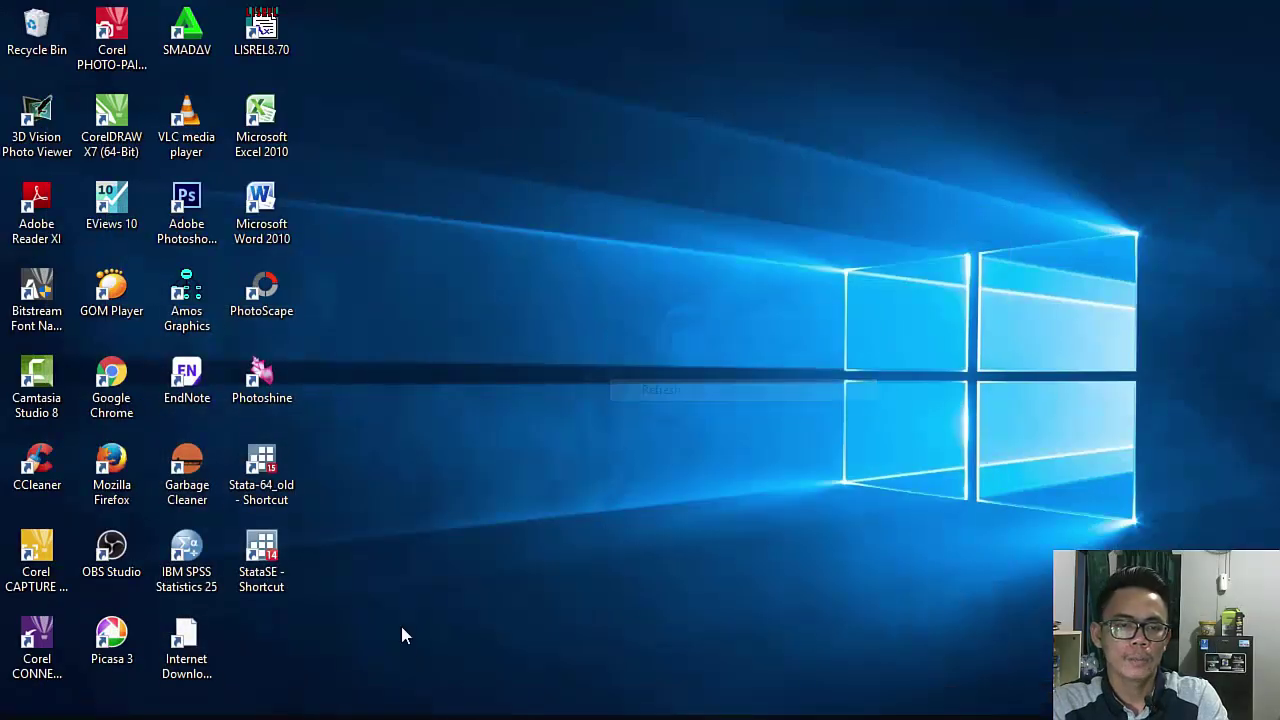
double_click(275, 555)
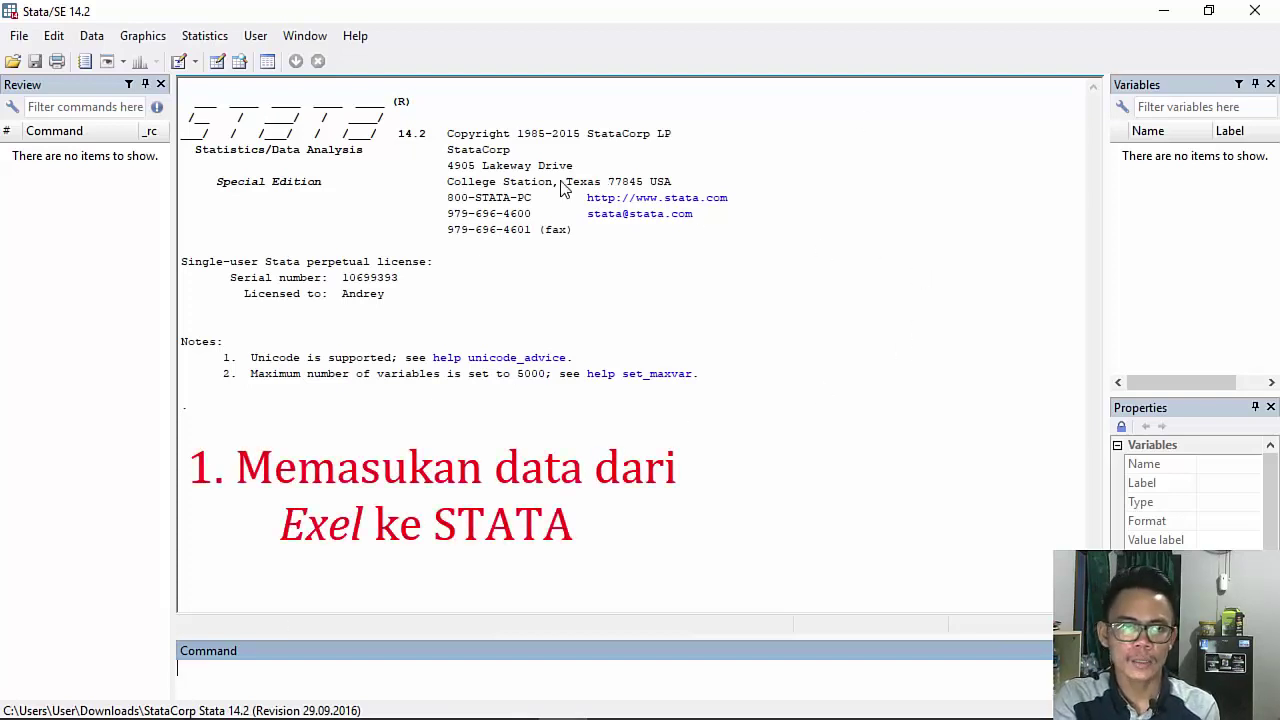
left_click(219, 72)
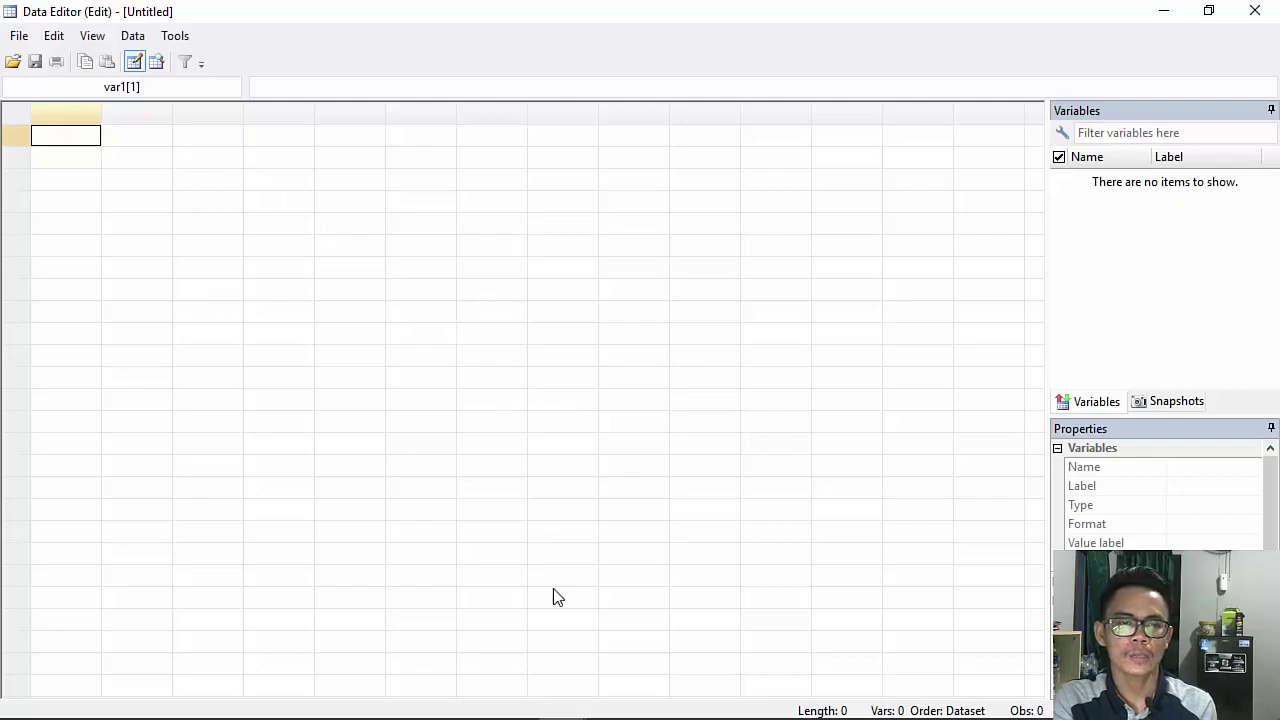
In Excel, copy the whole LIKERT data table, from the No header in A1 through the last TOTAL value in Q31
left_click(463, 710)
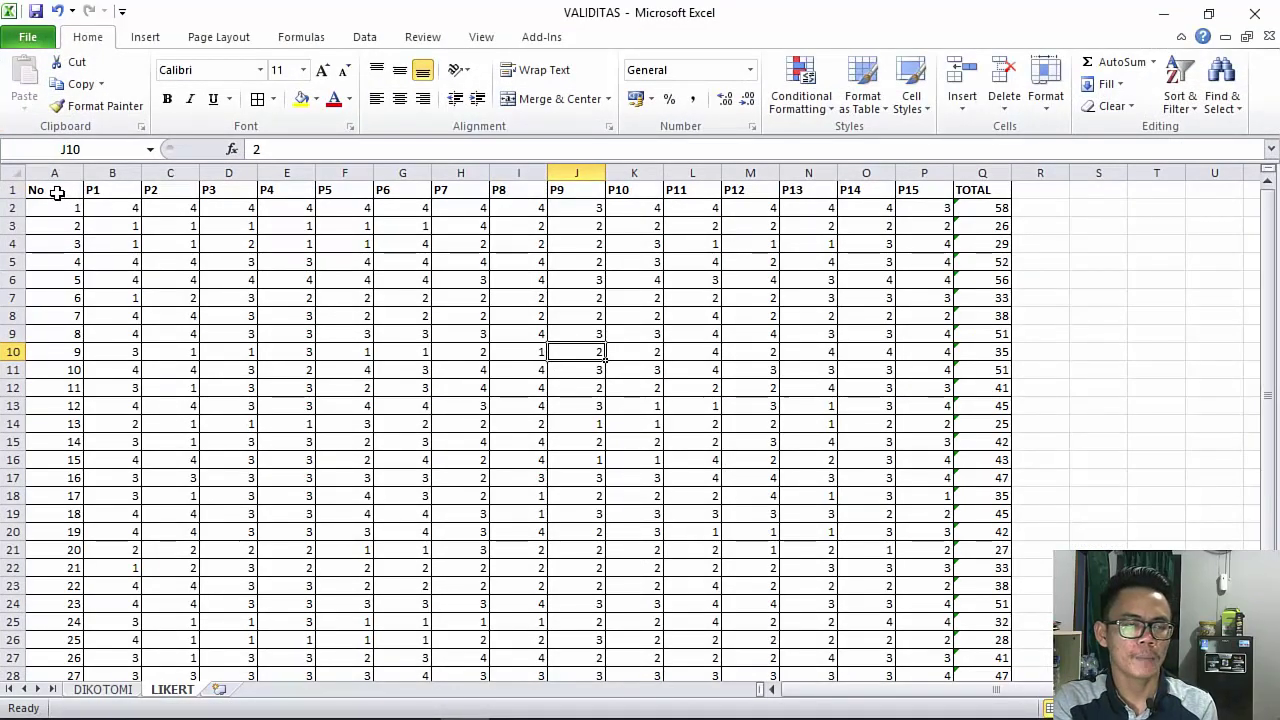
left_click_drag(57, 193, 963, 369)
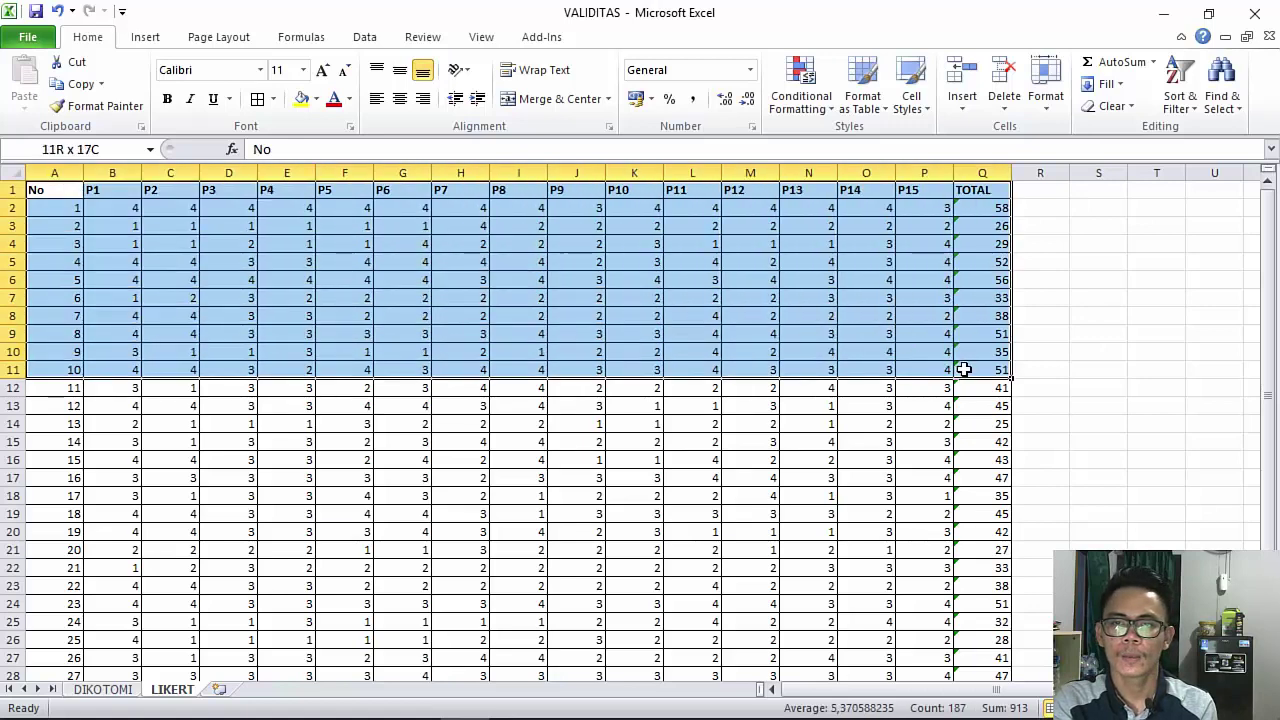
scroll(889, 426, "down", 5)
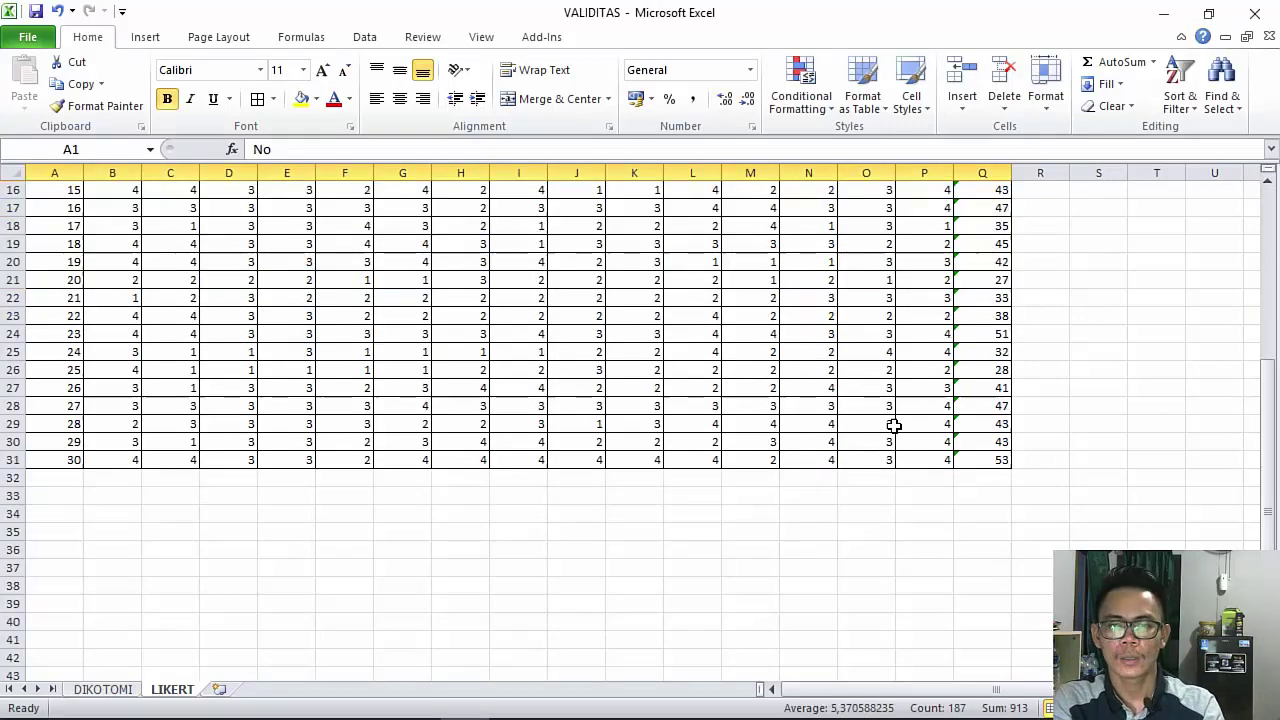
left_click(977, 463, "shift")
scroll(740, 459, "up", 5)
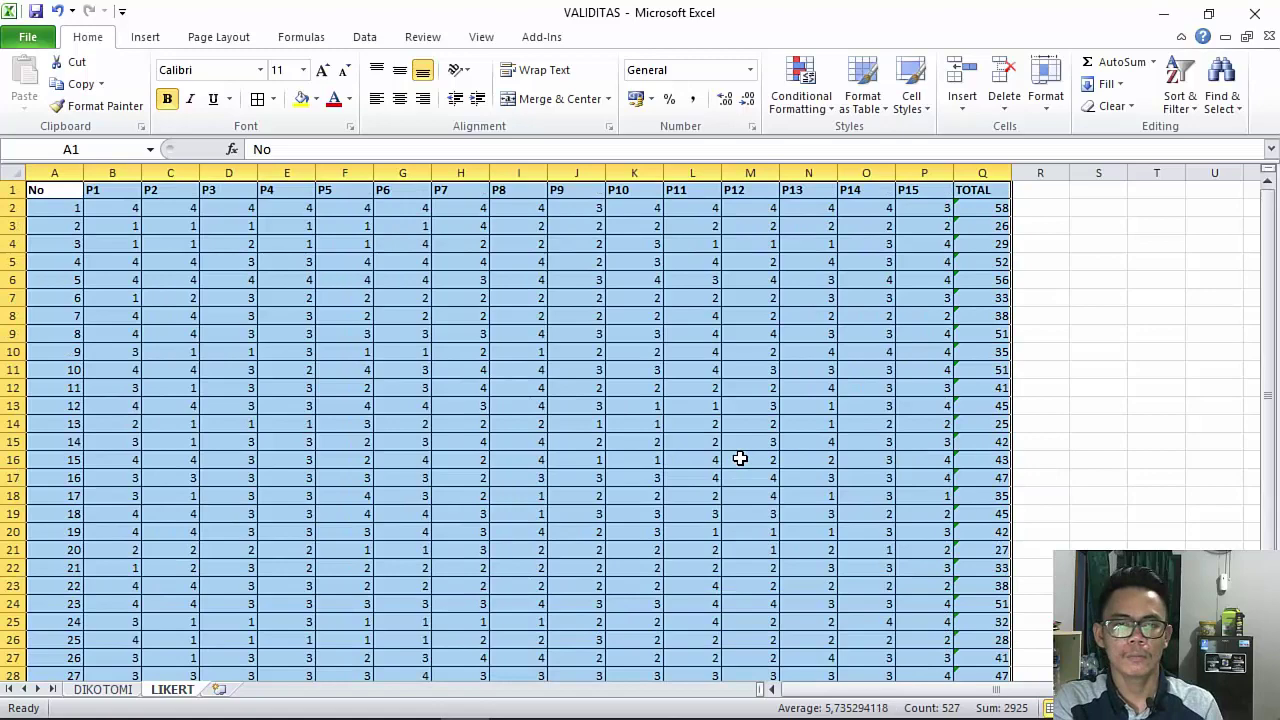
right_click(707, 243)
left_click(775, 283)
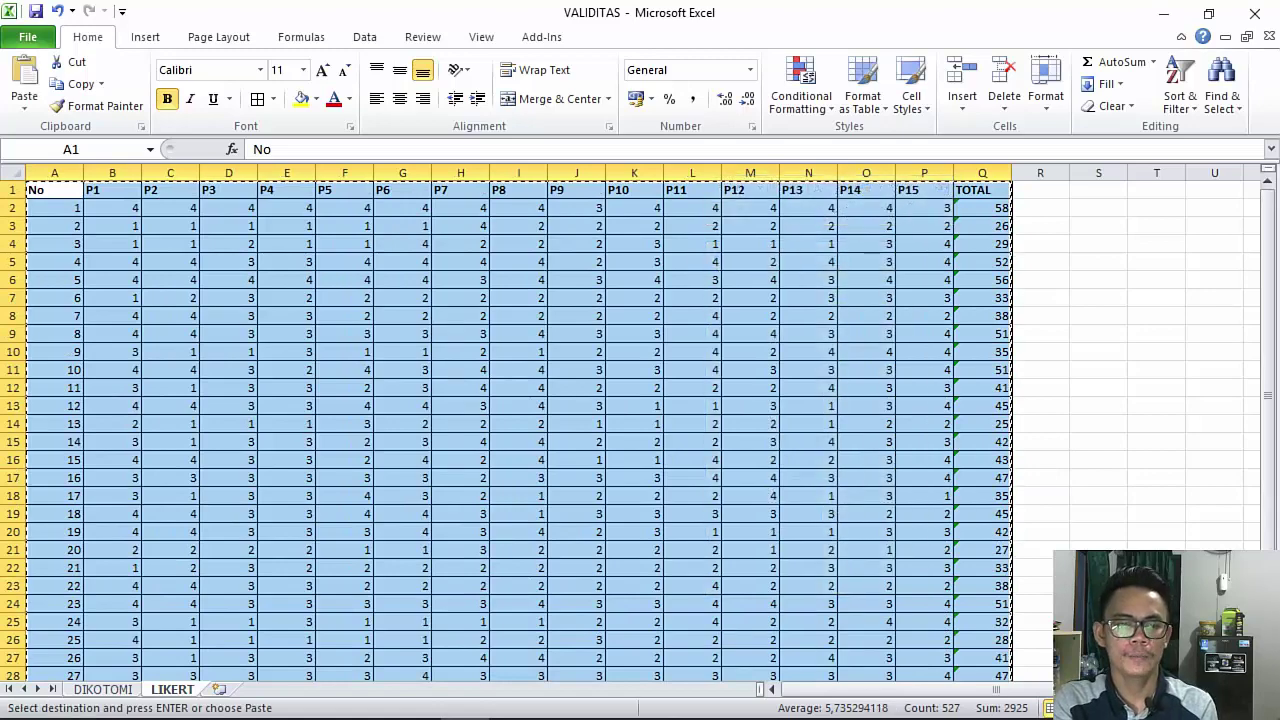
Paste the copied data into the first cell of Stata's Data Editor, treating the first row as variable names
left_click(563, 700)
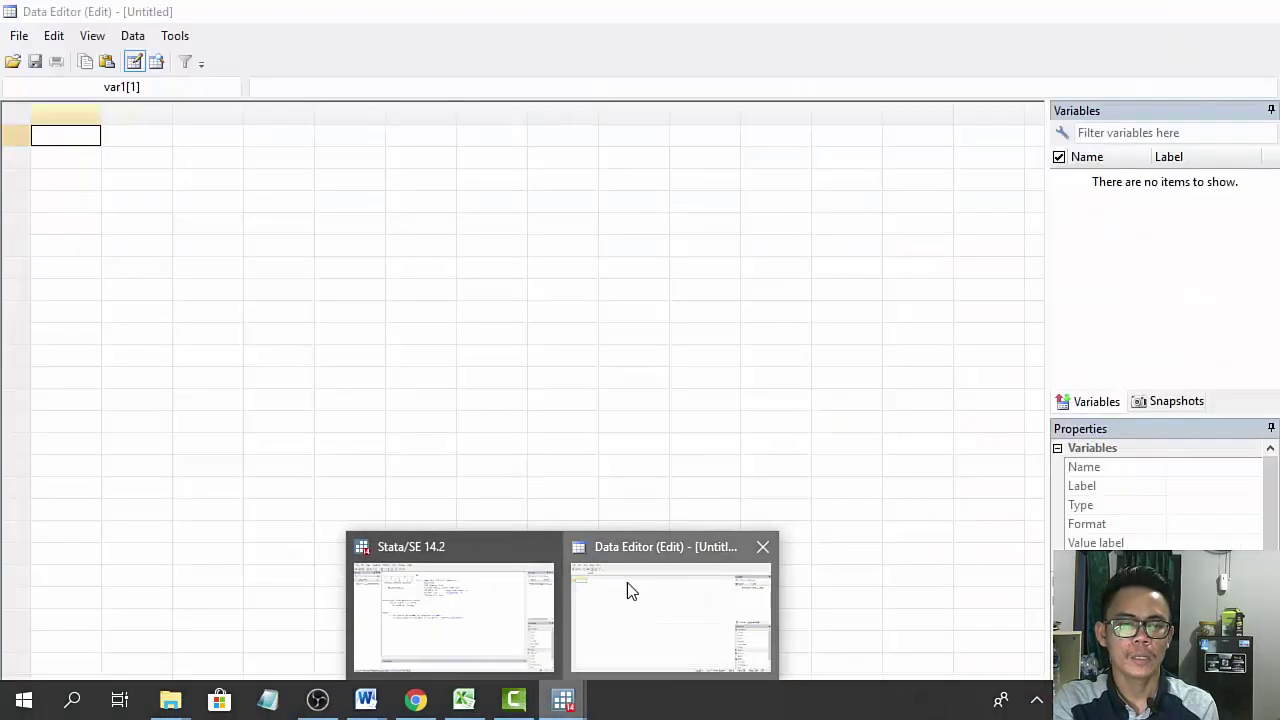
left_click(629, 589)
right_click(71, 137)
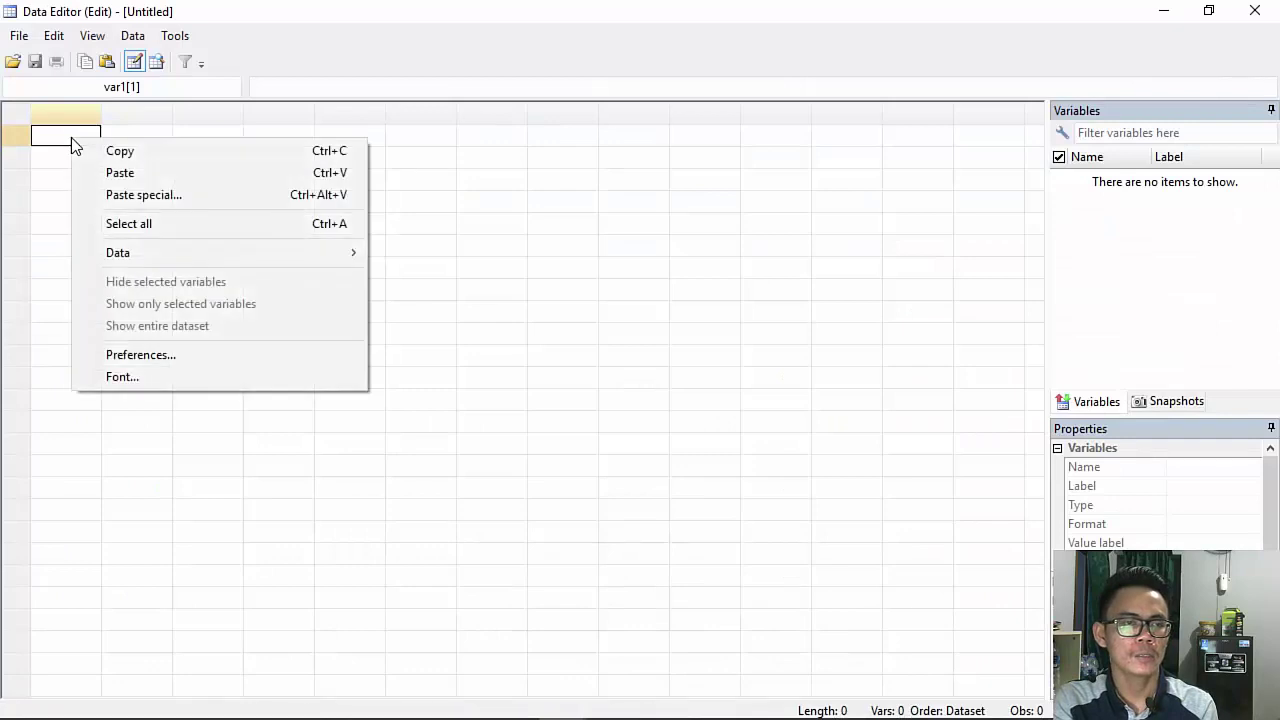
left_click(123, 172)
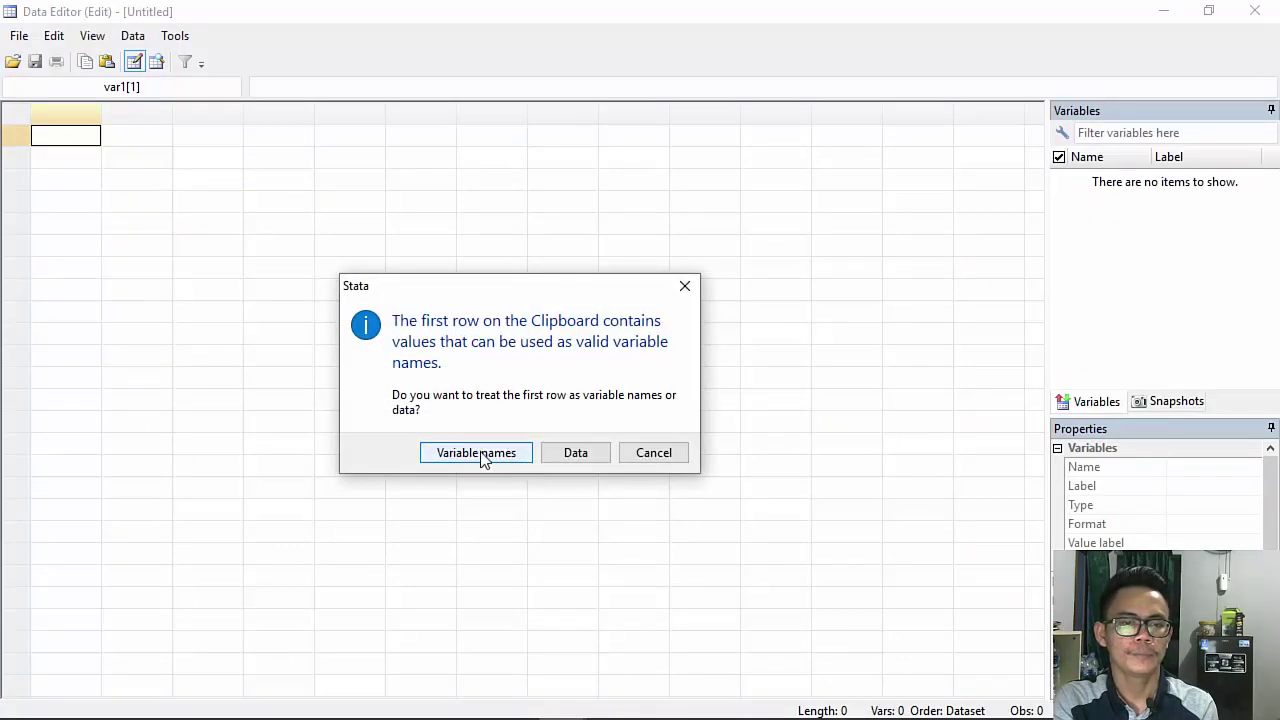
left_click(476, 453)
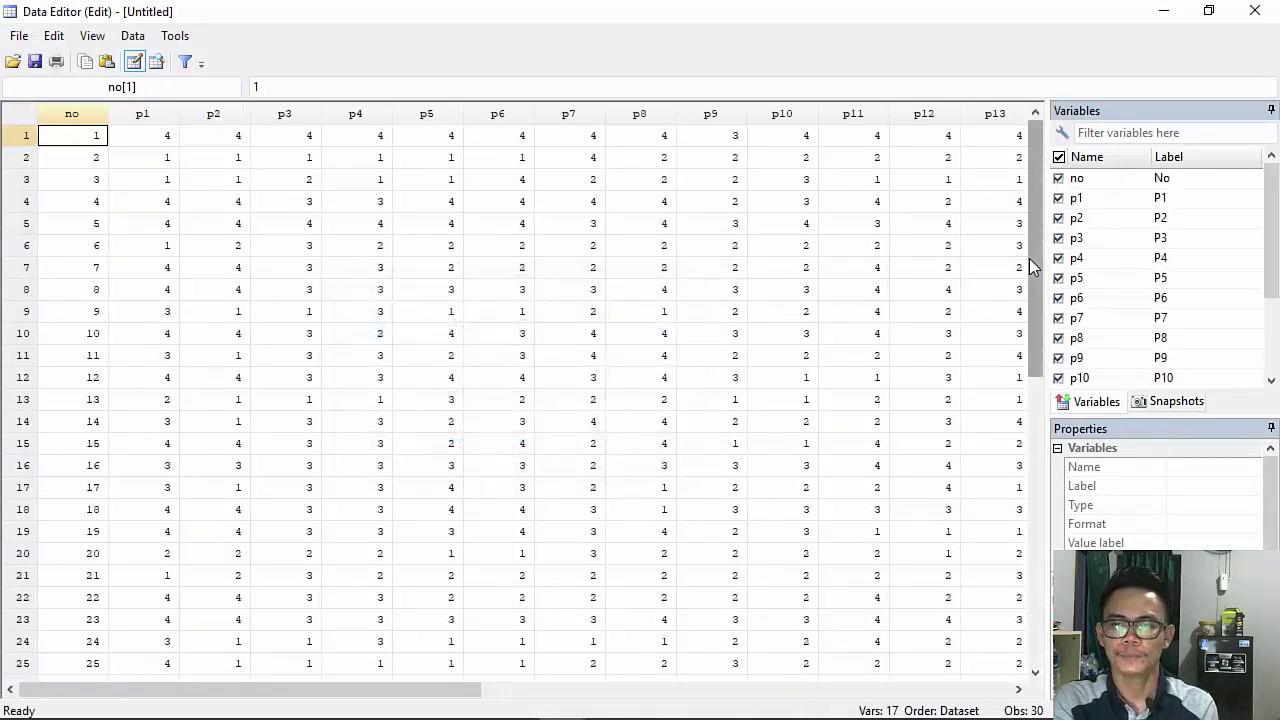
mouse_move(1031, 265)
left_mouse_down()
mouse_move(1031, 425)
mouse_move(1033, 262)
left_mouse_up()
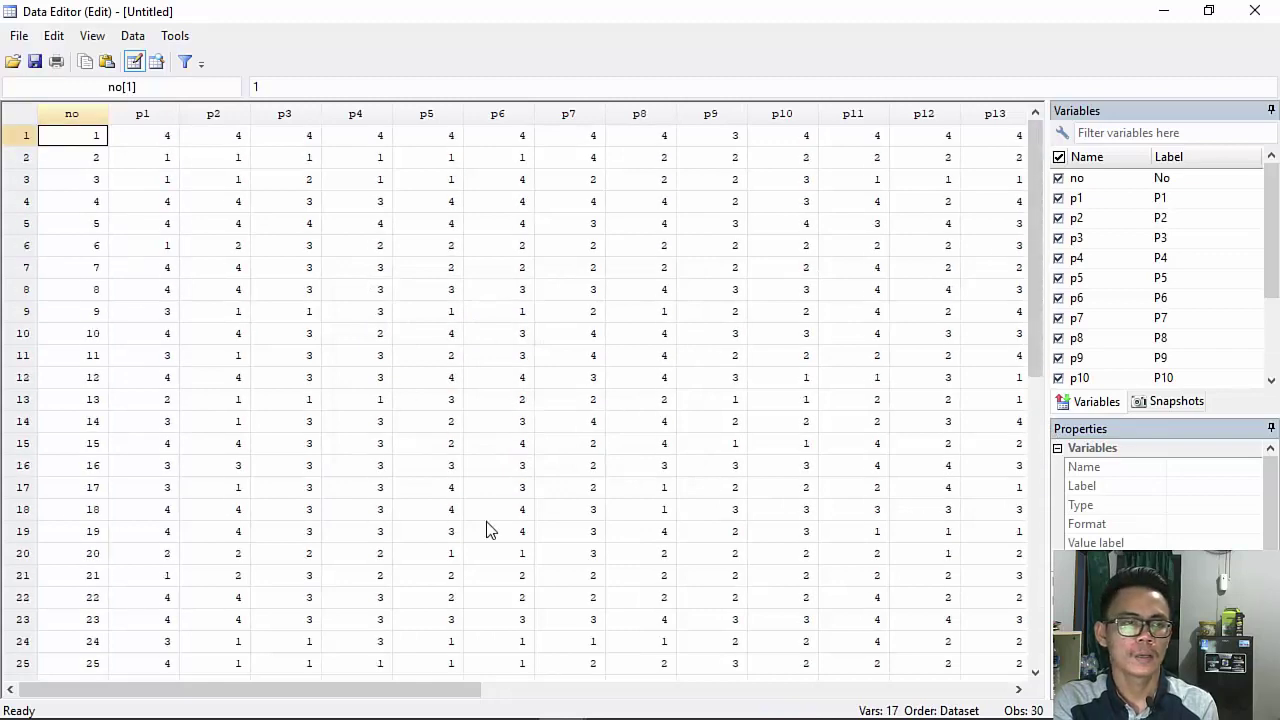
left_click(378, 229)
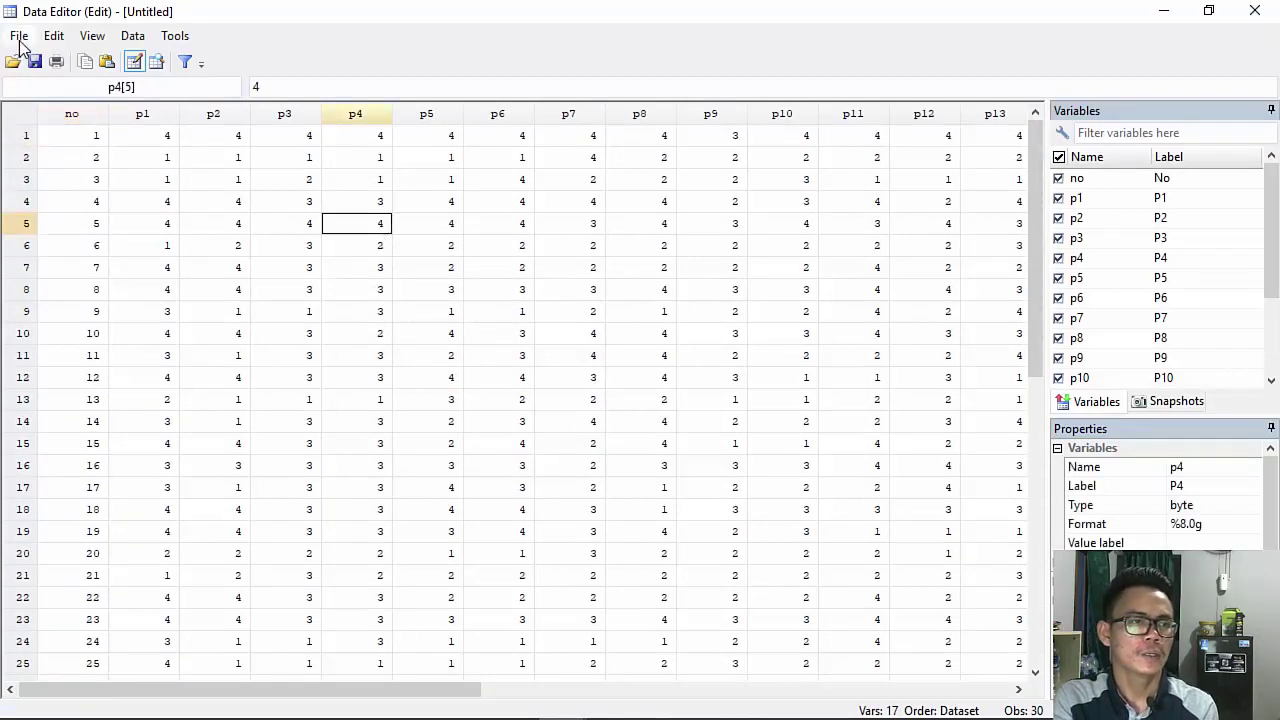
left_click(350, 270)
left_click(292, 250)
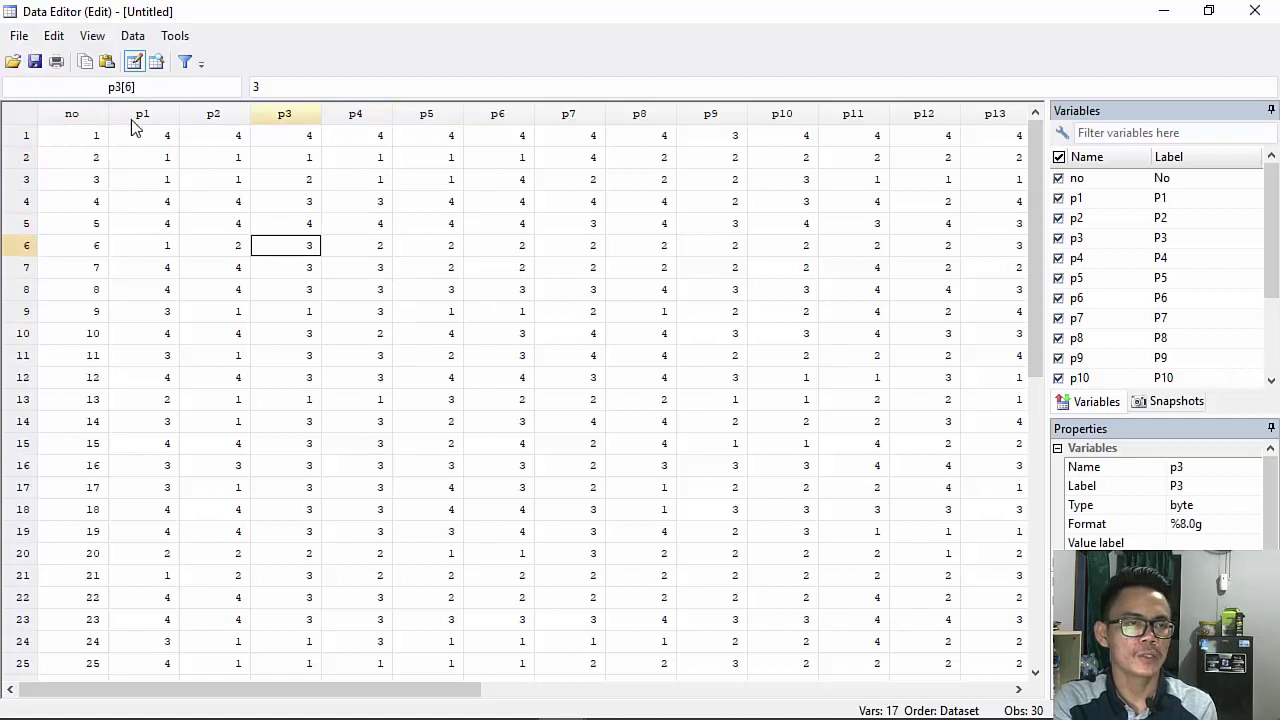
Save the dataset in the VALIDITAS folder as Stata Data (*.dta) under the name LATIHAN UJI VALIDITAS DAN RELIABILITAS
left_click(19, 38)
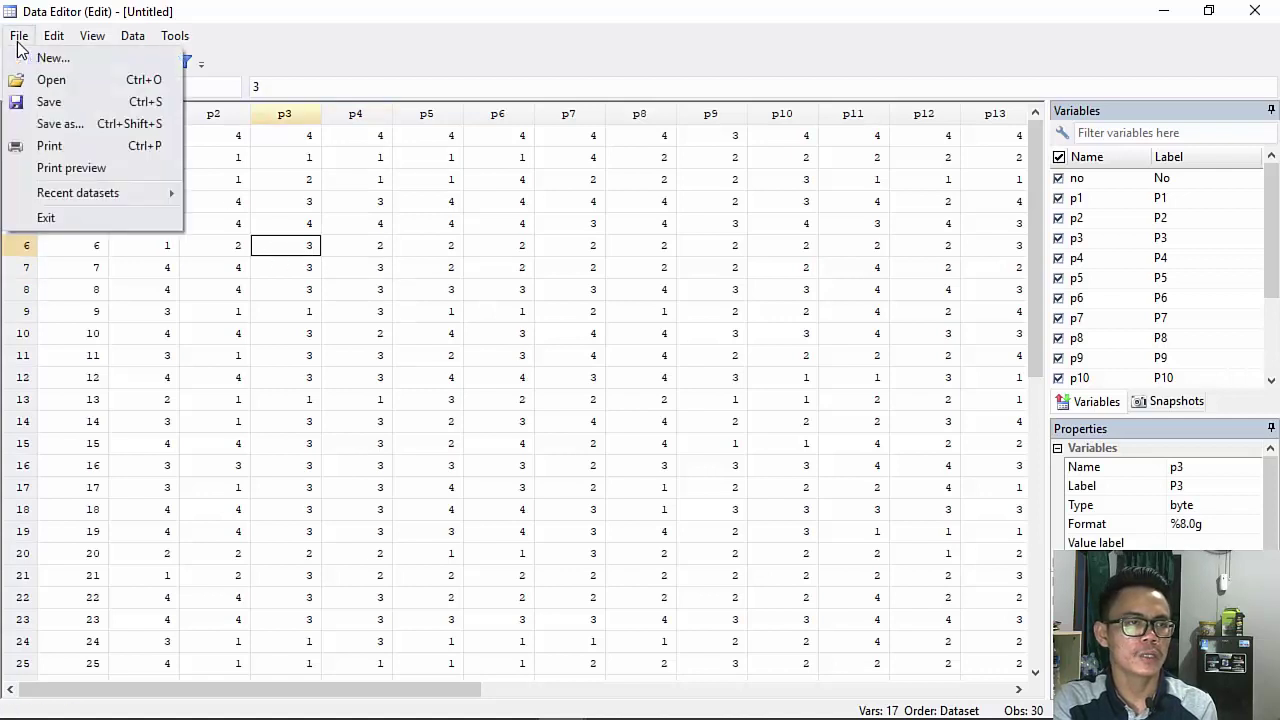
left_click(57, 125)
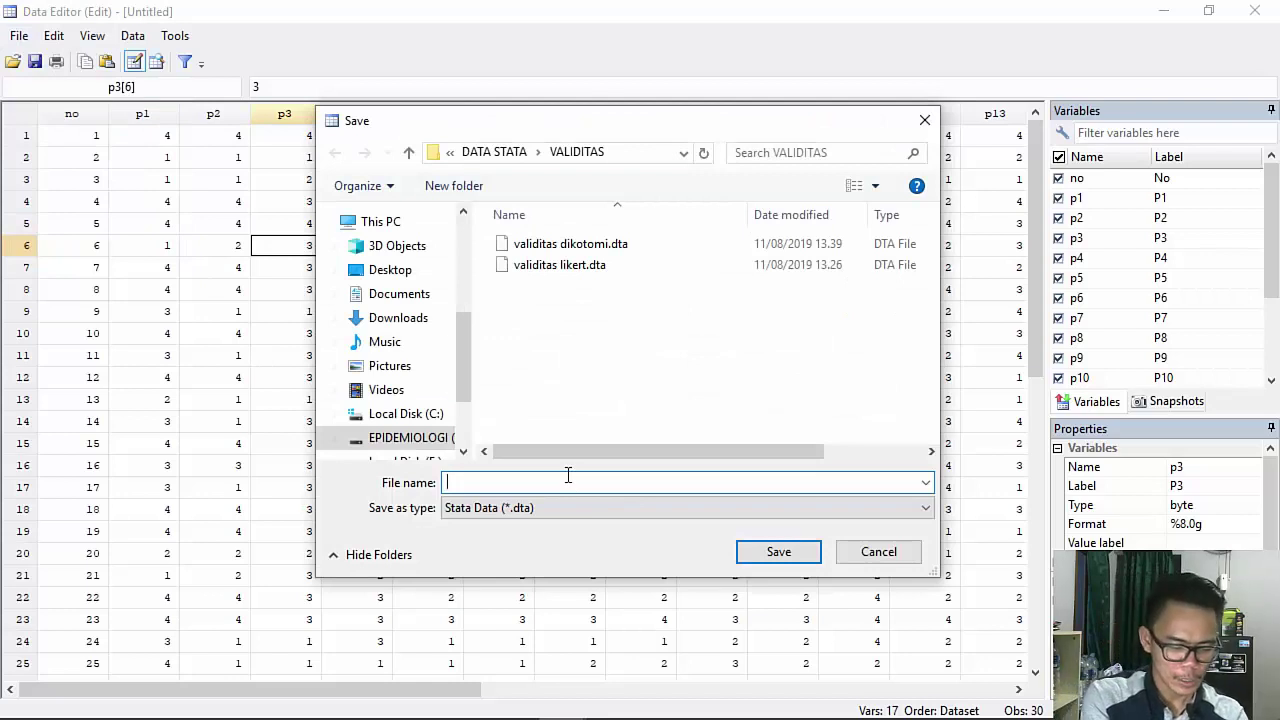
type("la")
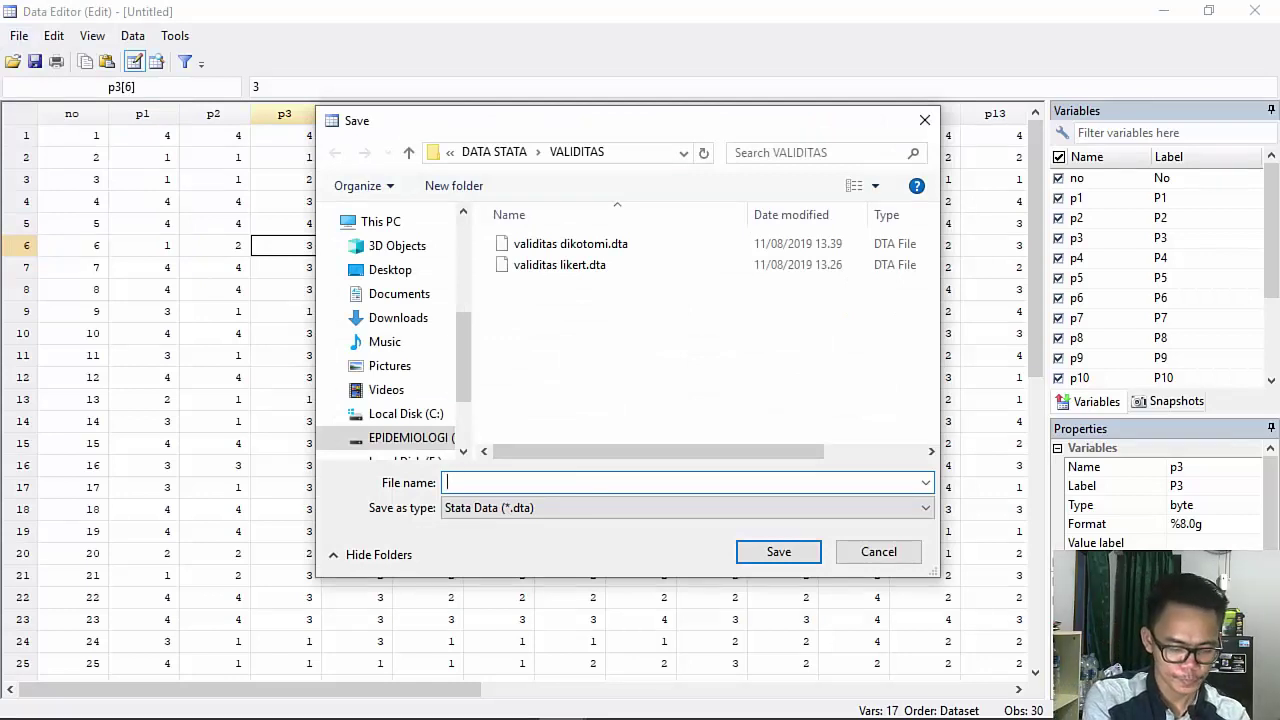
type("LATIHAN ")
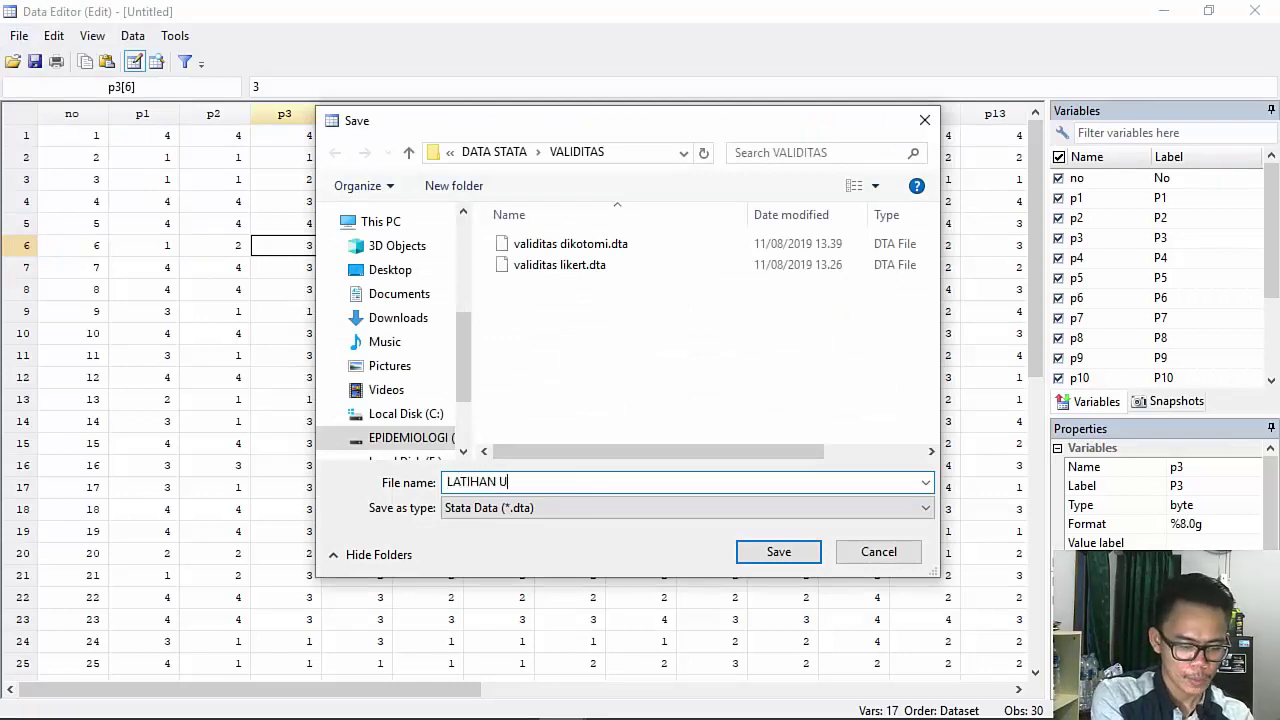
type("UJI VALIDYTA")
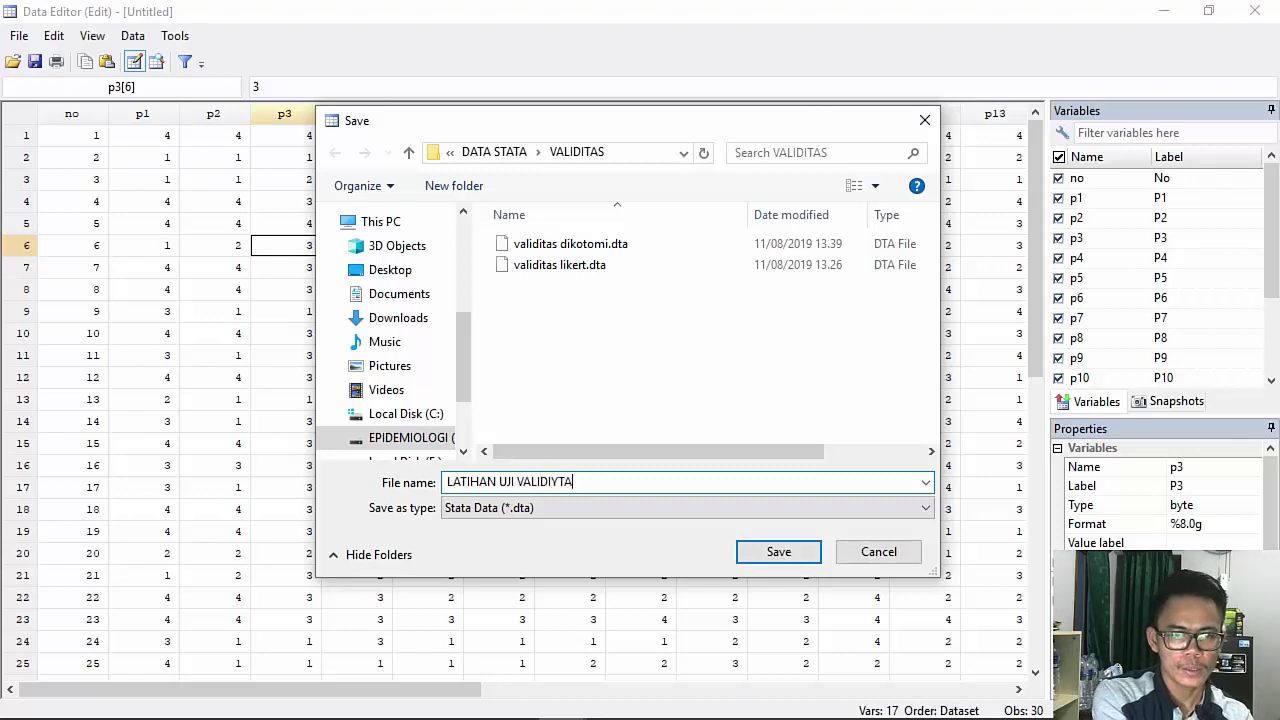
key("BackSpace")
key("BackSpace")
type("T")
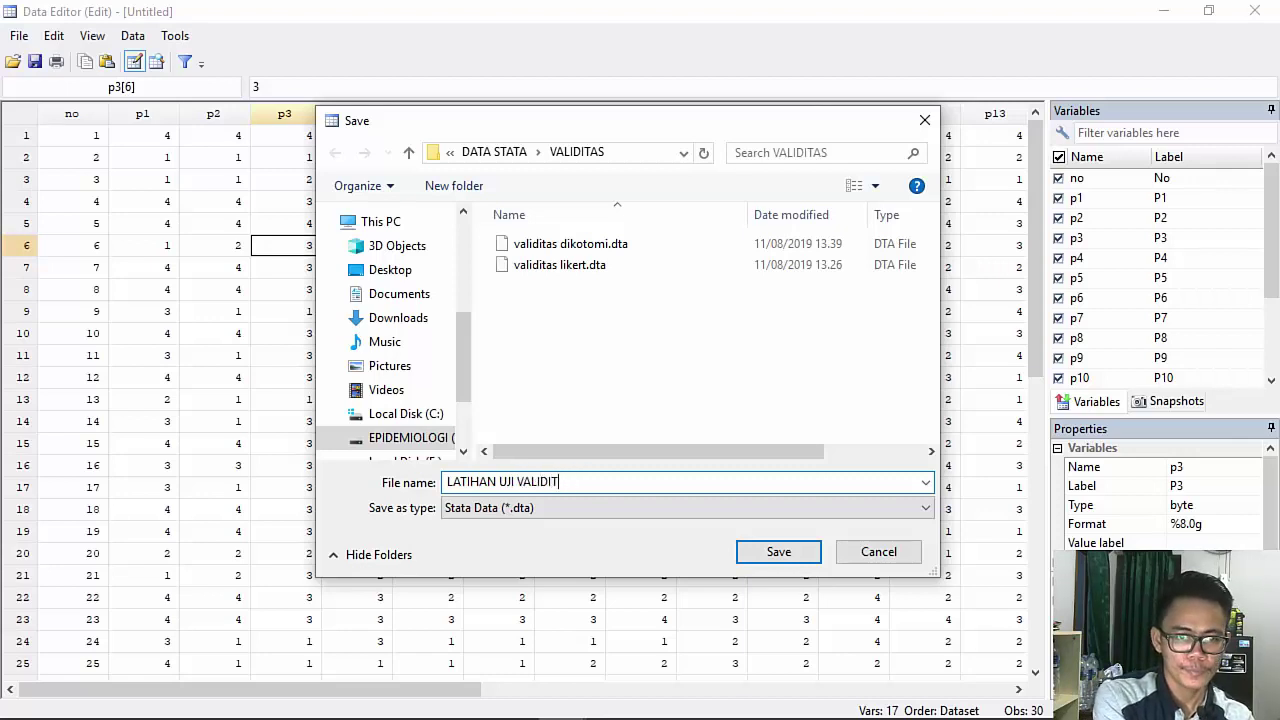
type("AS DAN RELIAB")
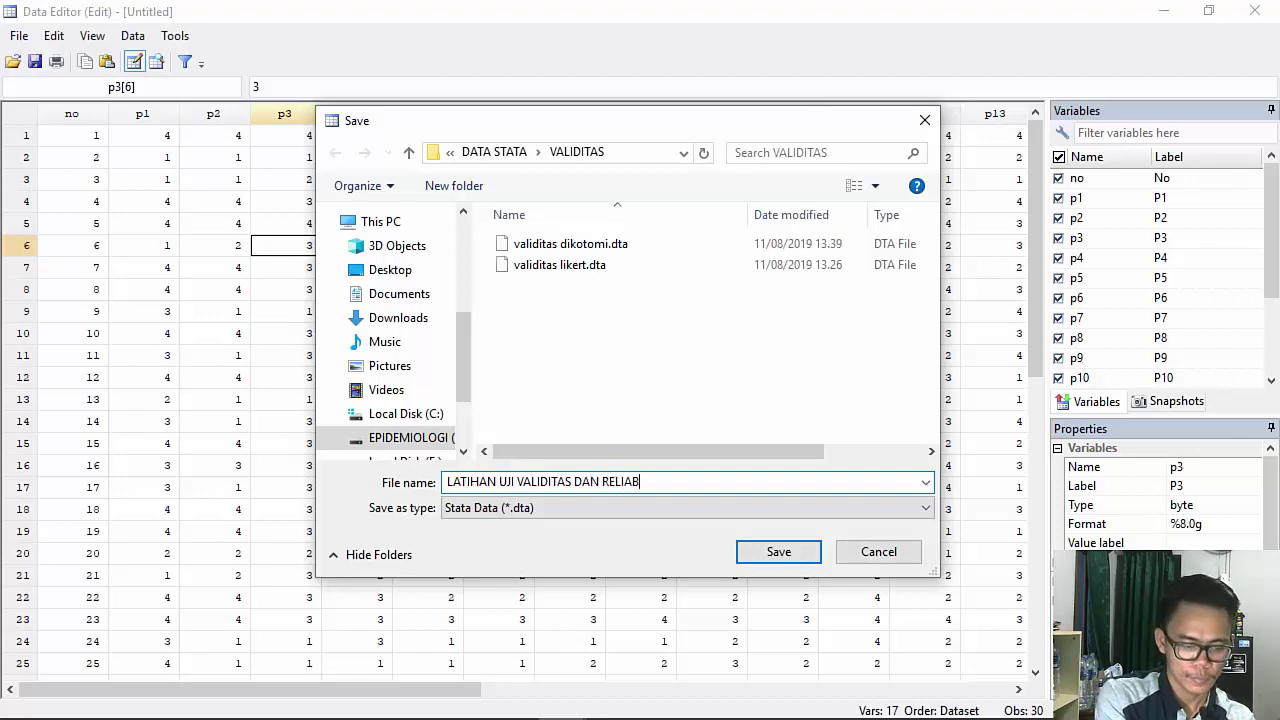
type("ILIYAS")
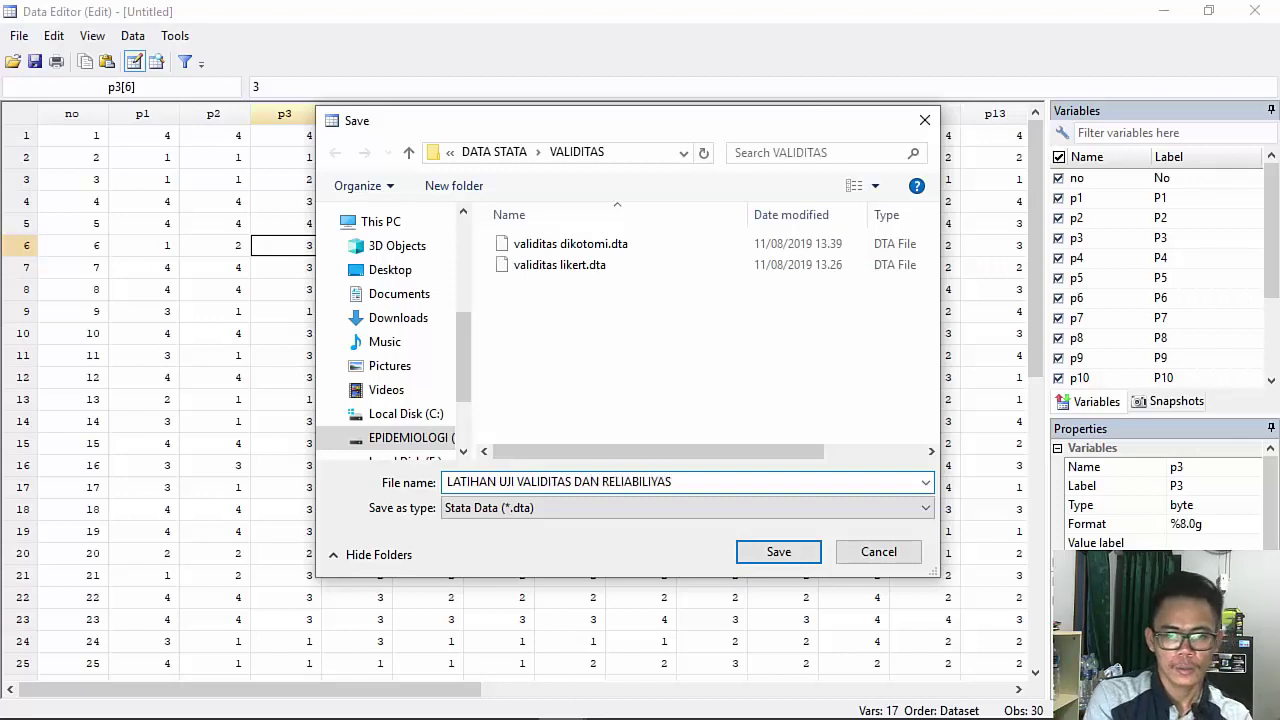
key("BackSpace")
key("BackSpace")
key("BackSpace")
type("TAS")
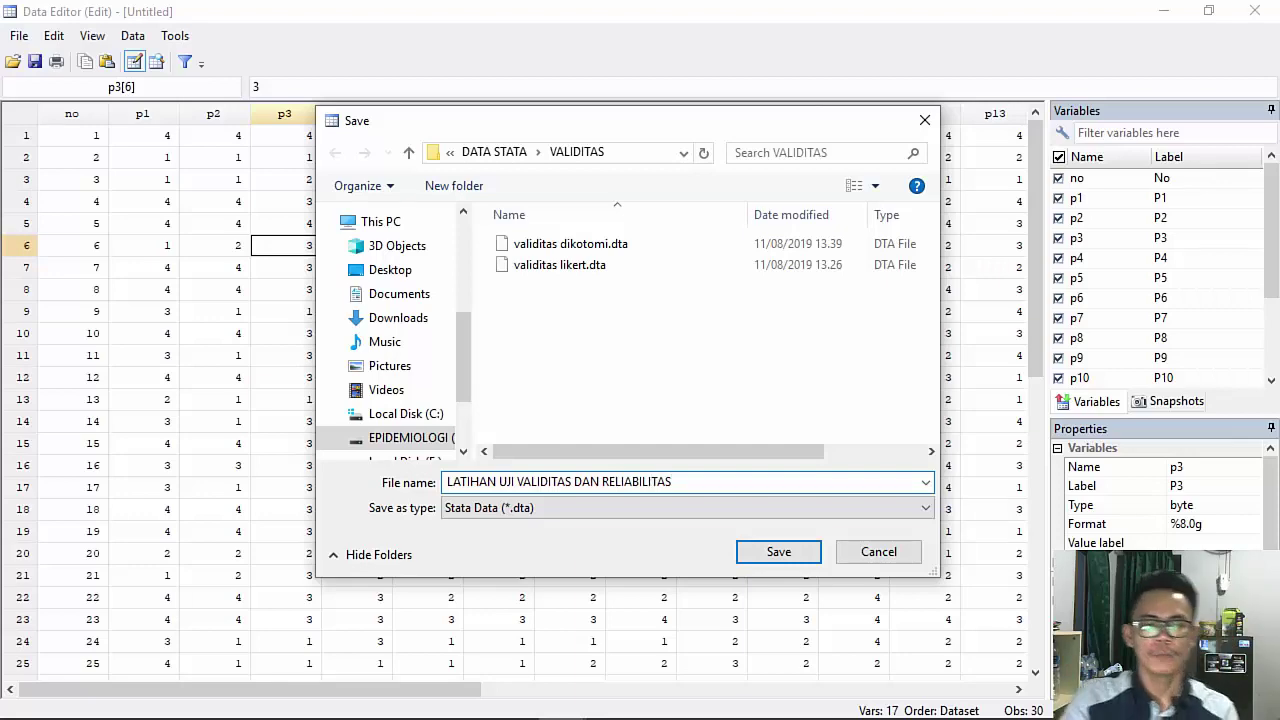
left_click(779, 556)
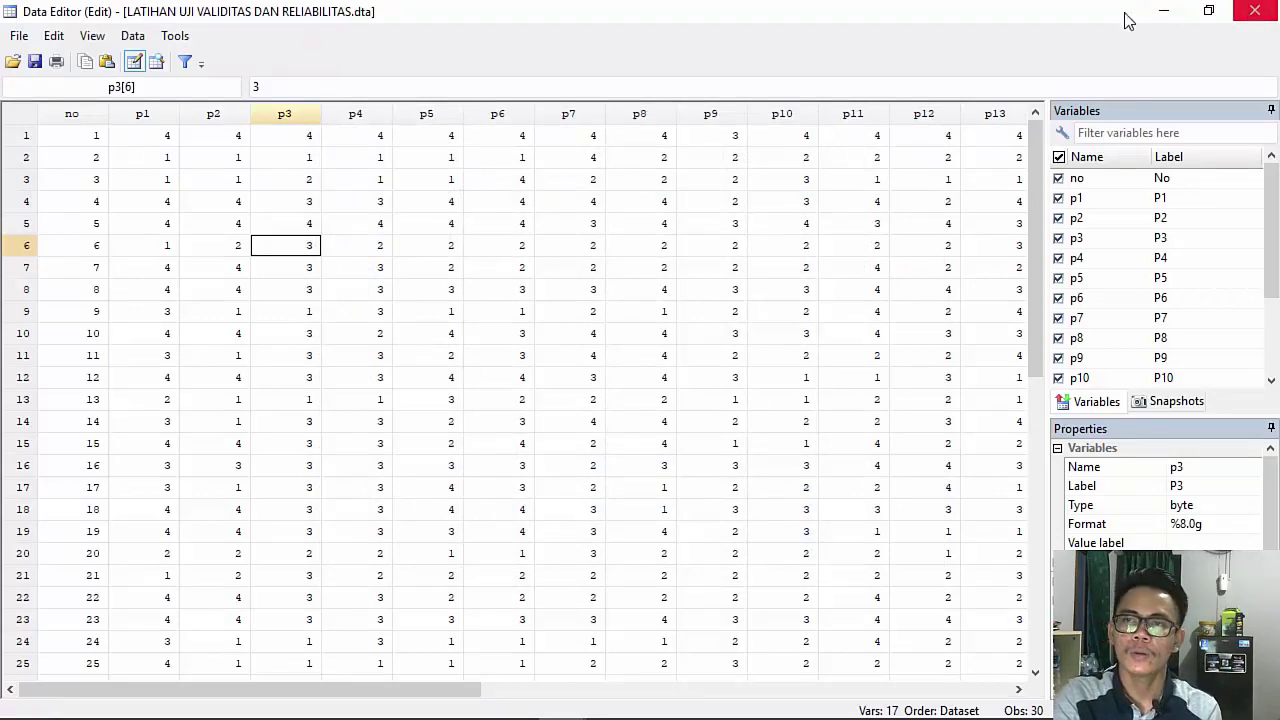
Minimize the Data Editor, return to the main Stata window and examine the list of imported variables
left_click(1163, 11)
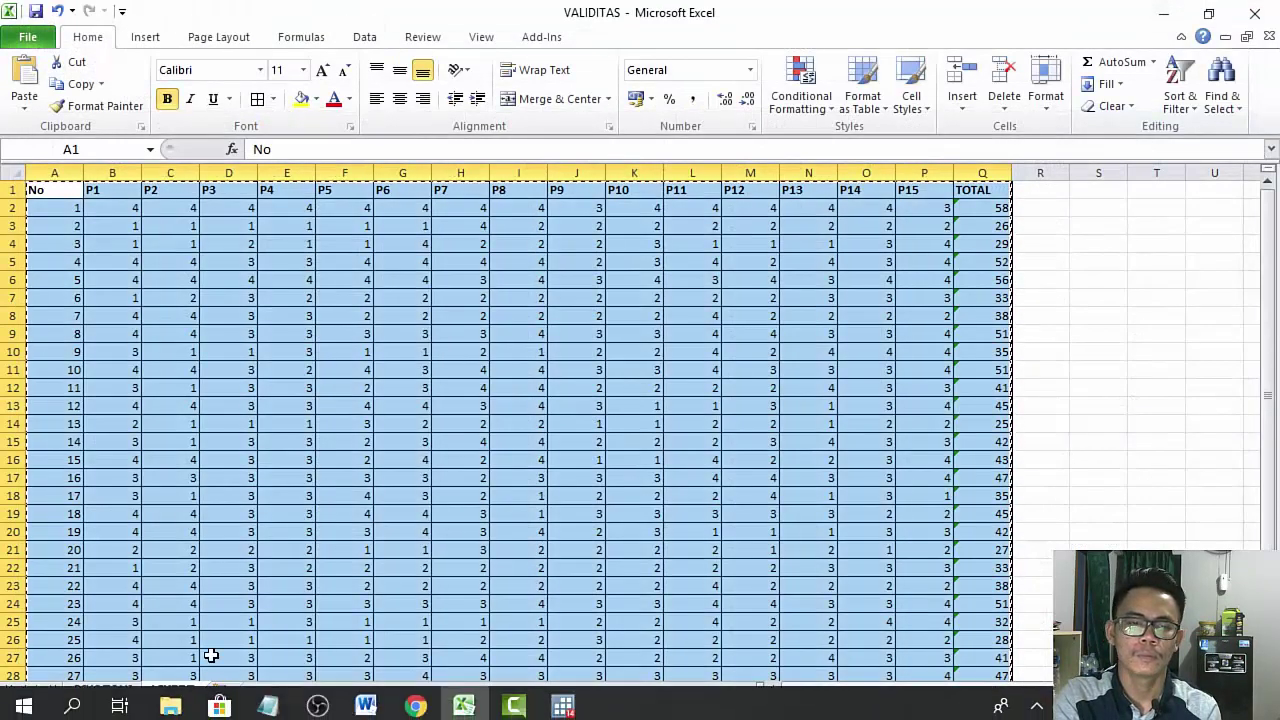
left_click(563, 706)
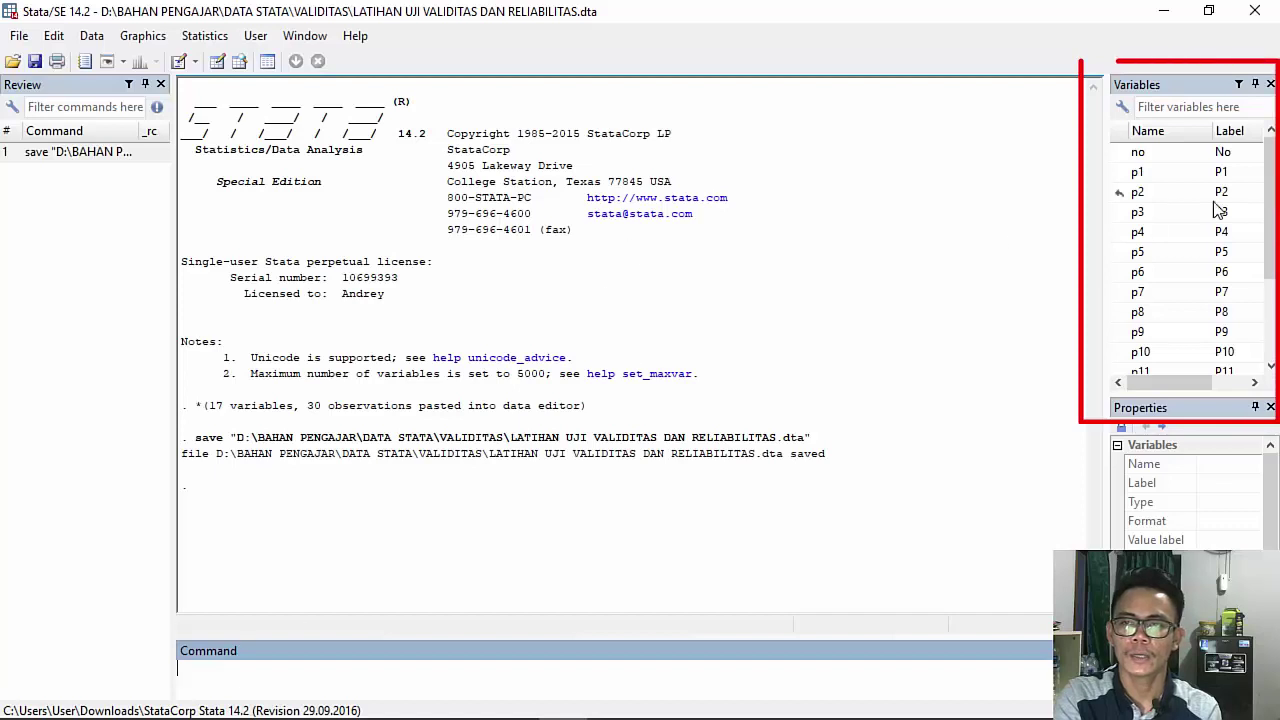
scroll(1218, 210, "down", 2)
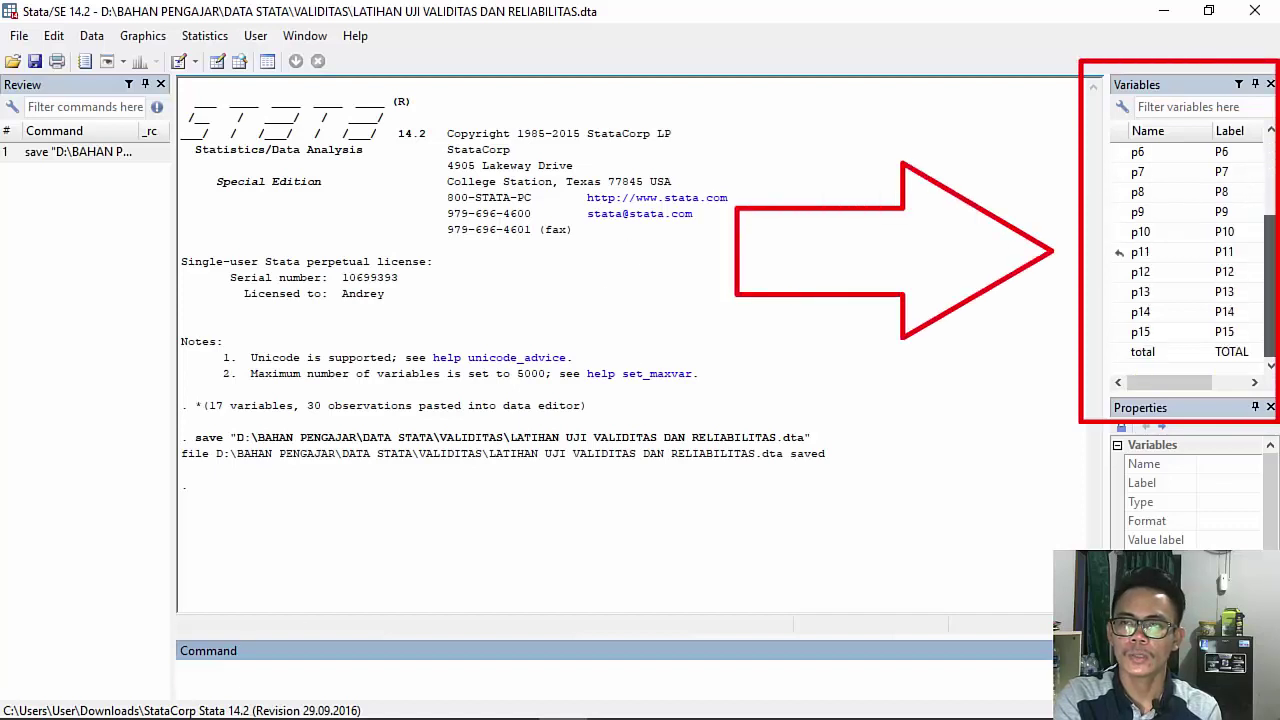
Examine the complete list of imported variables, from no through p1 to p15 and total
scroll(1190, 250, "up", 2)
scroll(1190, 250, "down", 2)
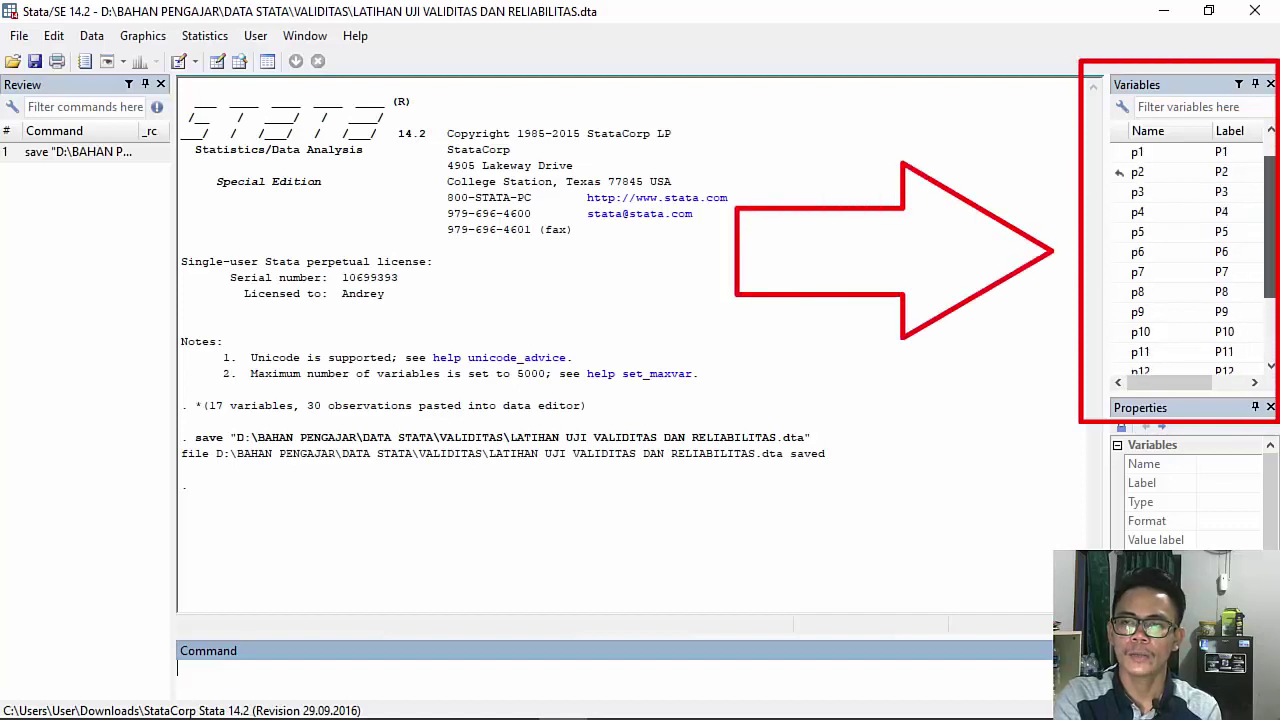
scroll(1190, 250, "up", 2)
scroll(1190, 250, "down", 2)
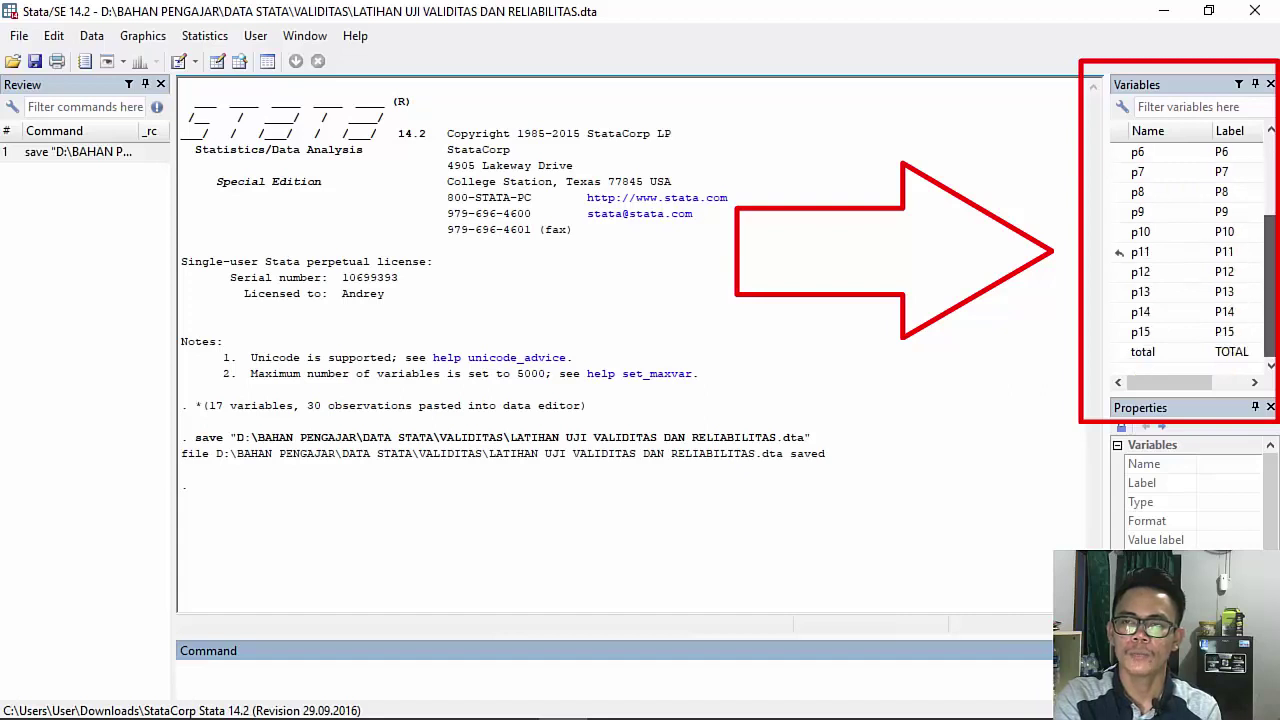
scroll(1190, 250, "up", 2)
scroll(1190, 250, "down", 2)
scroll(1190, 250, "up", 2)
scroll(1190, 250, "down", 2)
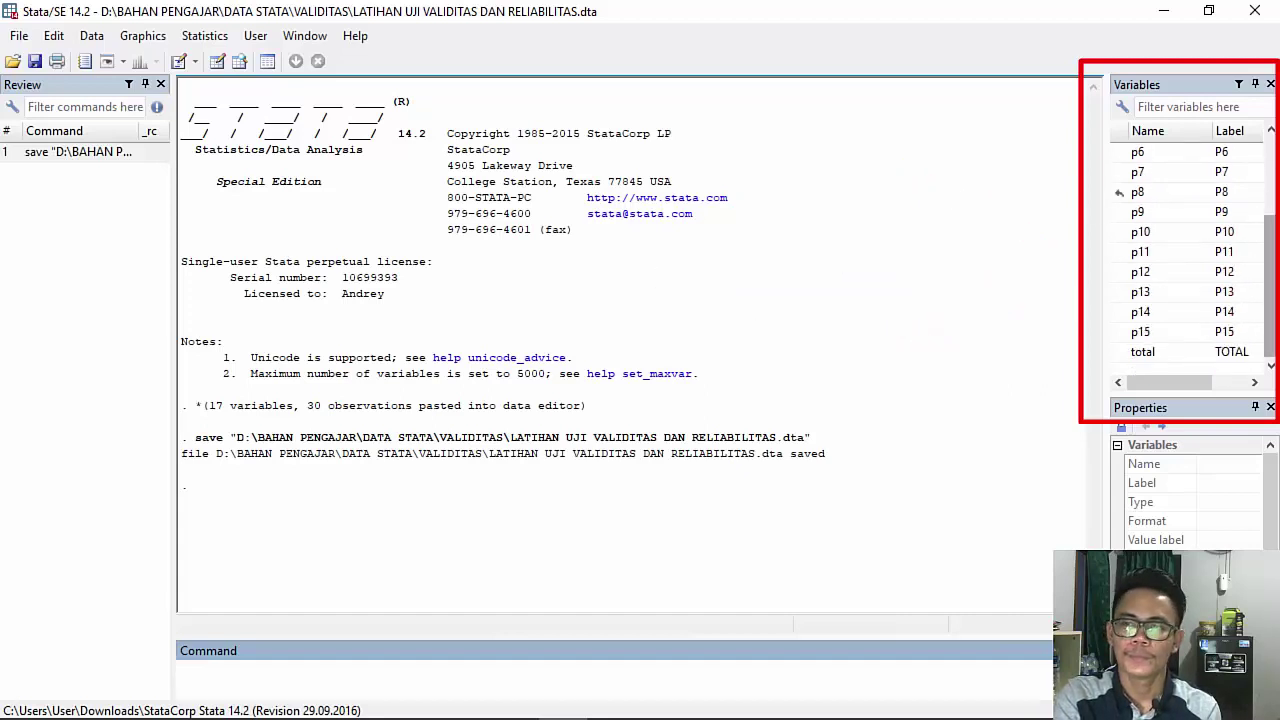
scroll(1119, 232, "up", 1)
scroll(1119, 232, "up", 1)
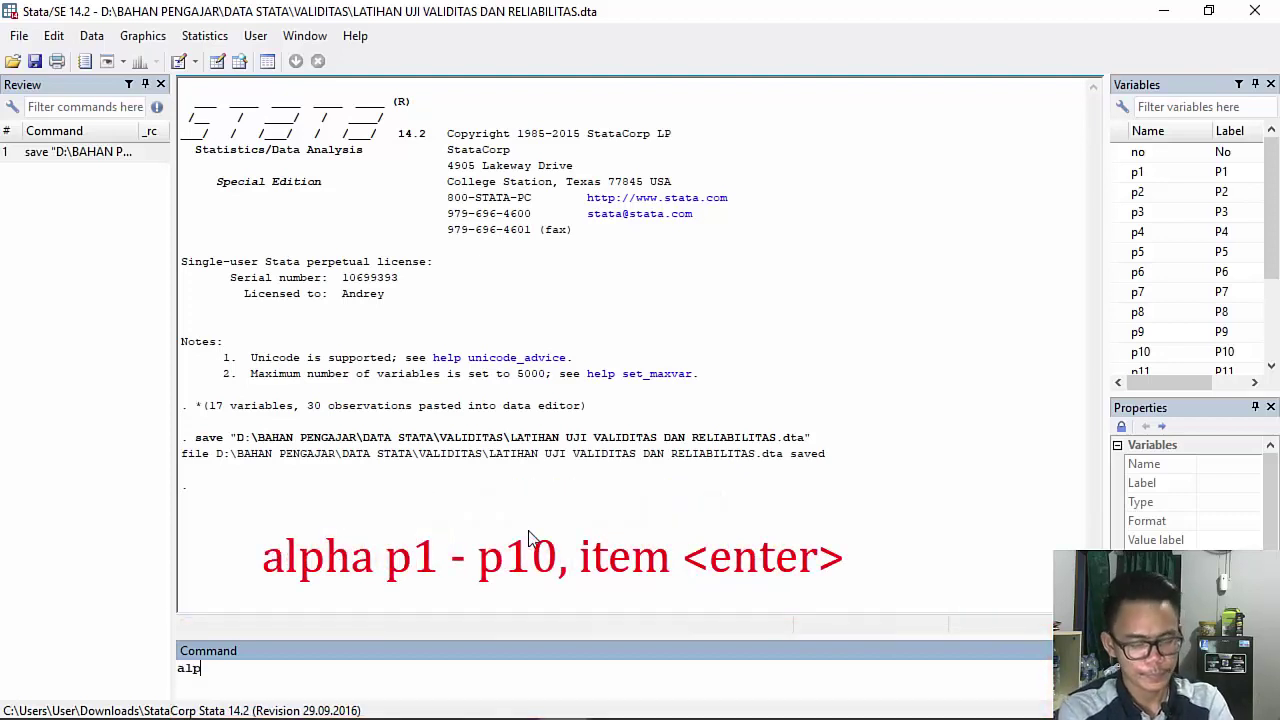
Run the alpha command on items p1 through p15 with the item option to produce the validity and reliability output
type("ha p1")
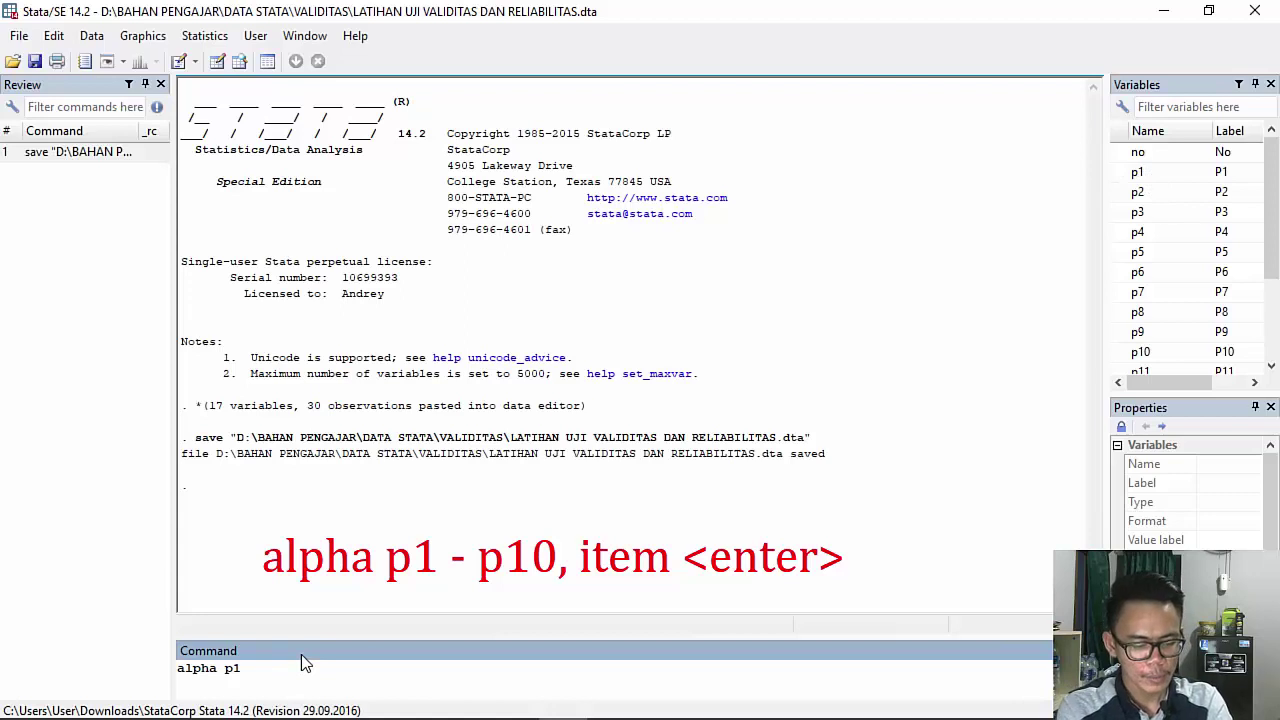
type("p2 p3")
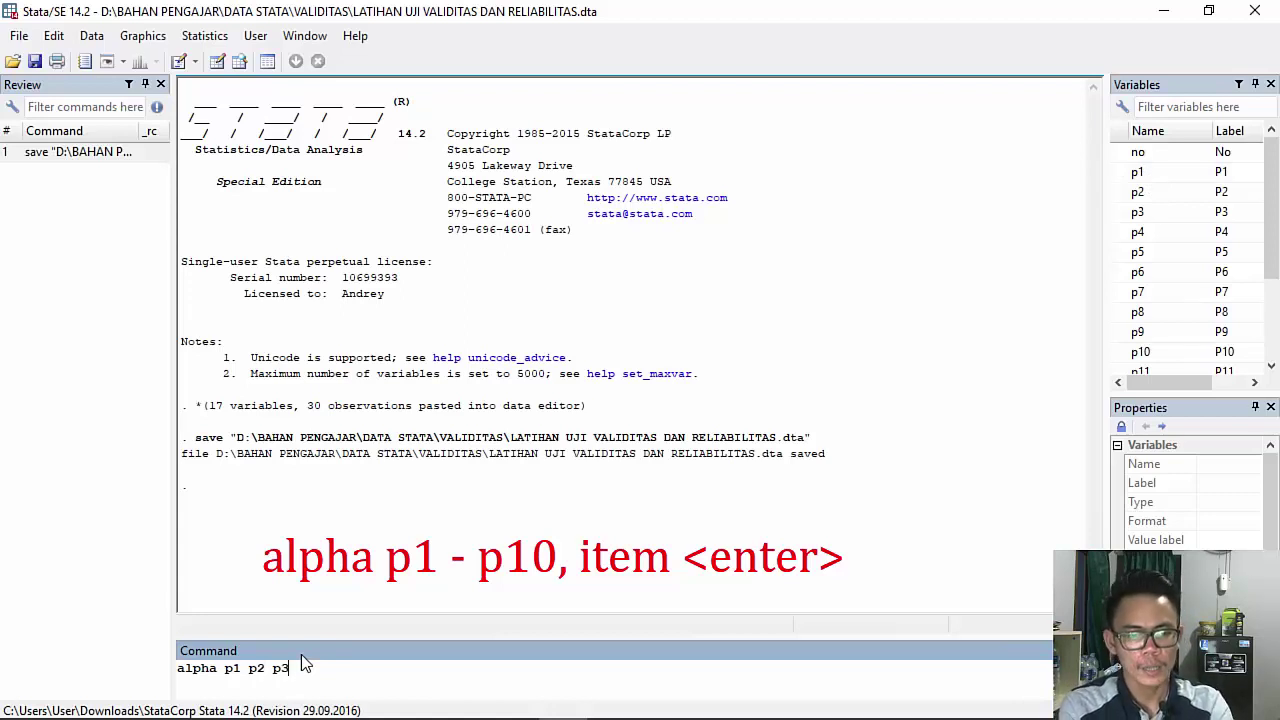
type(" p4 p5 p6 p7 p8 p9 p10 p11 p12 p13 p14 p15, i")
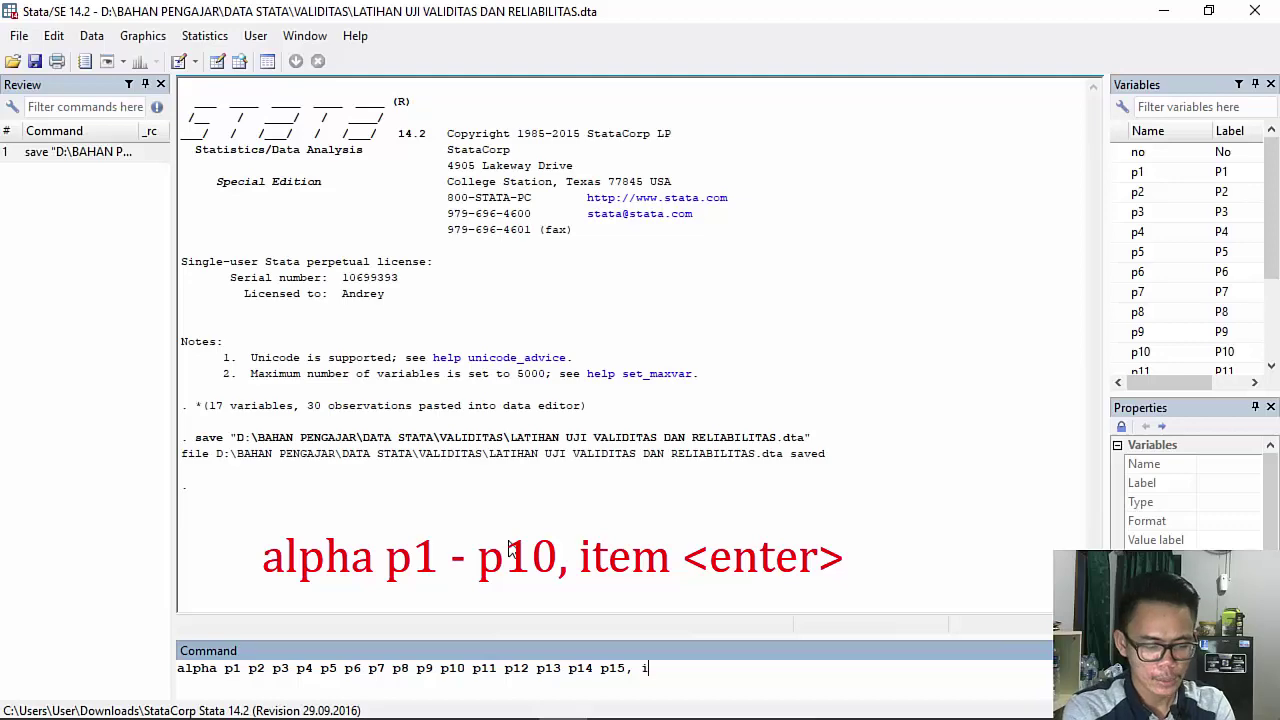
type("tem")
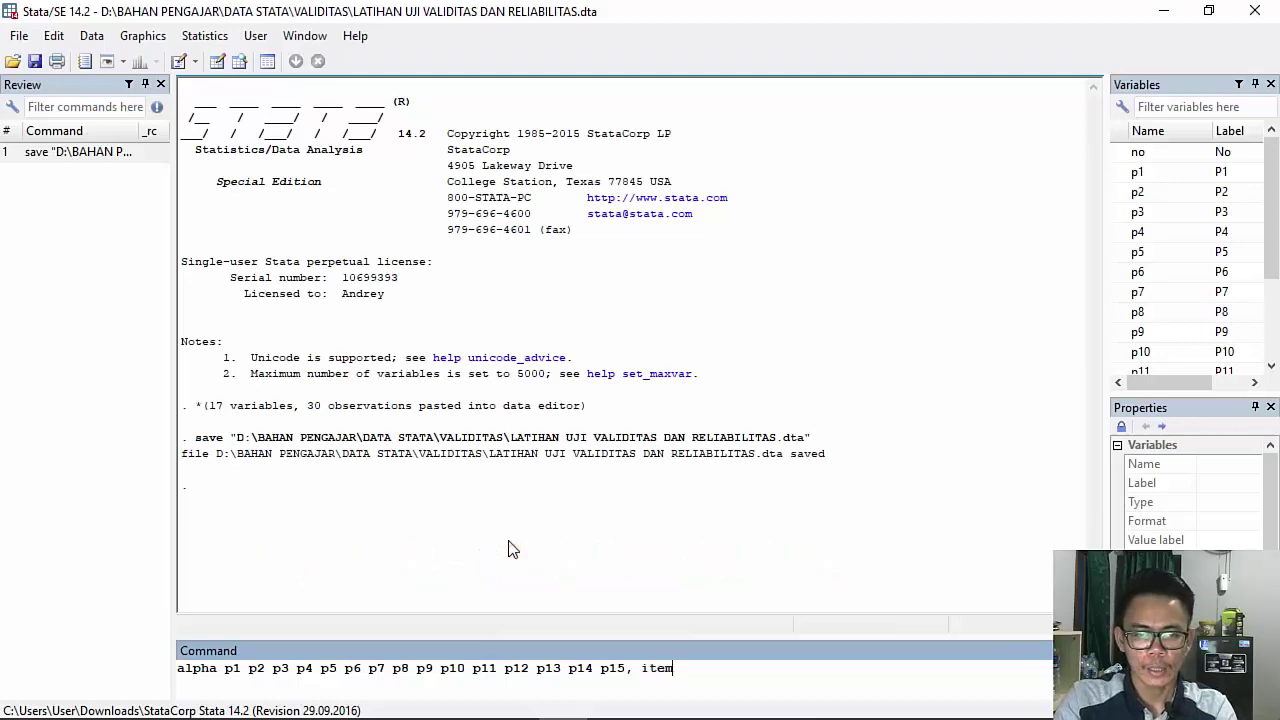
key("Return")
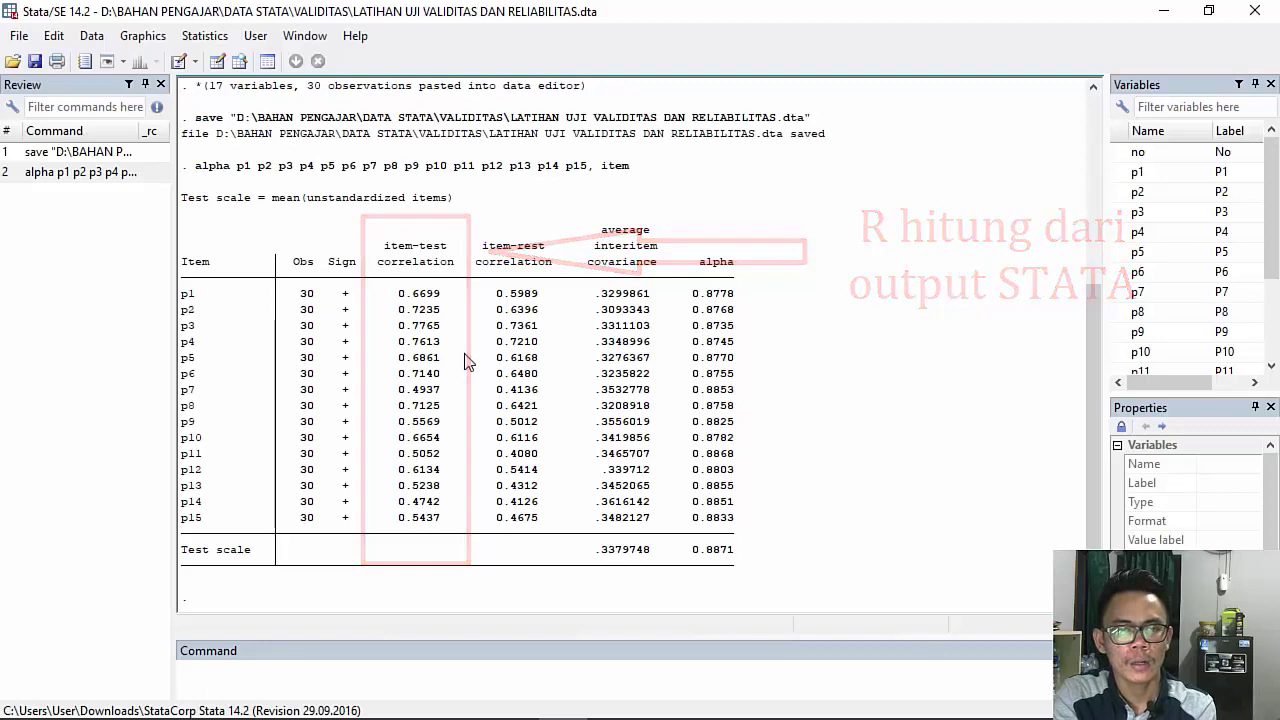
Minimize Stata and look up the critical r value in tabel-r.pdf for df 28 at two-tailed significance 0.05, then minimize the PDF
left_click(1165, 12)
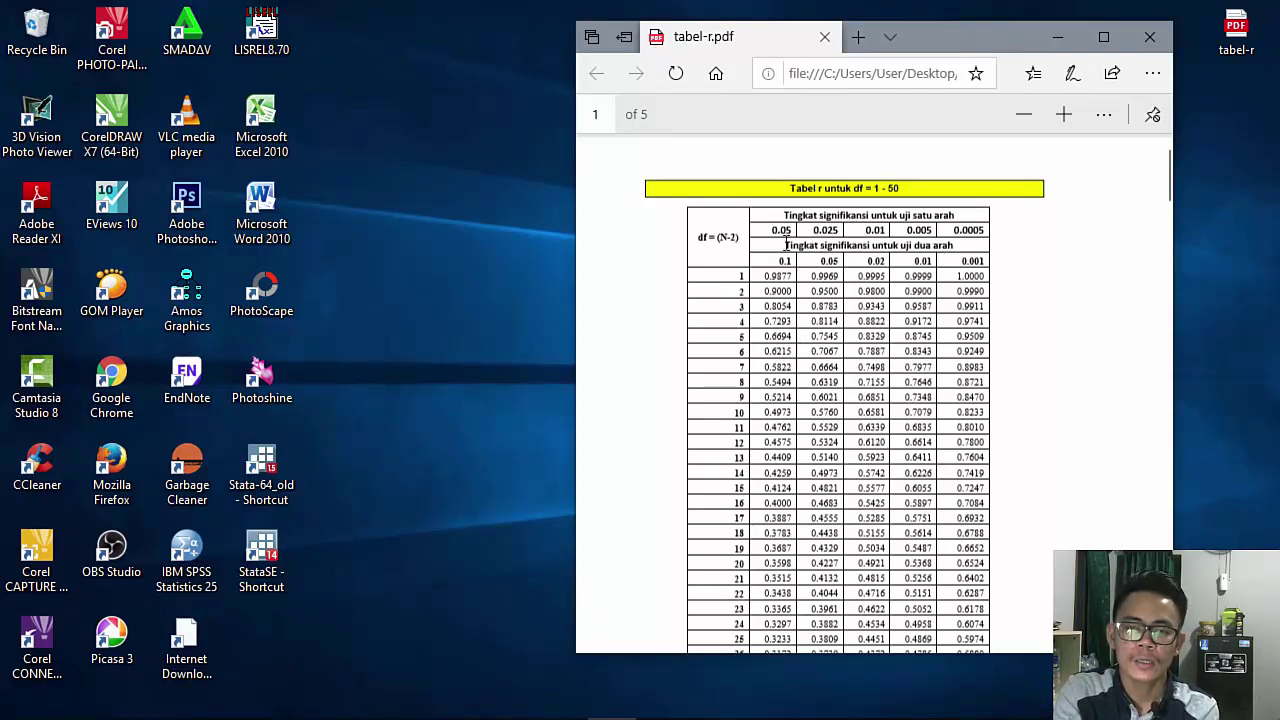
left_click_drag(786, 245, 950, 254)
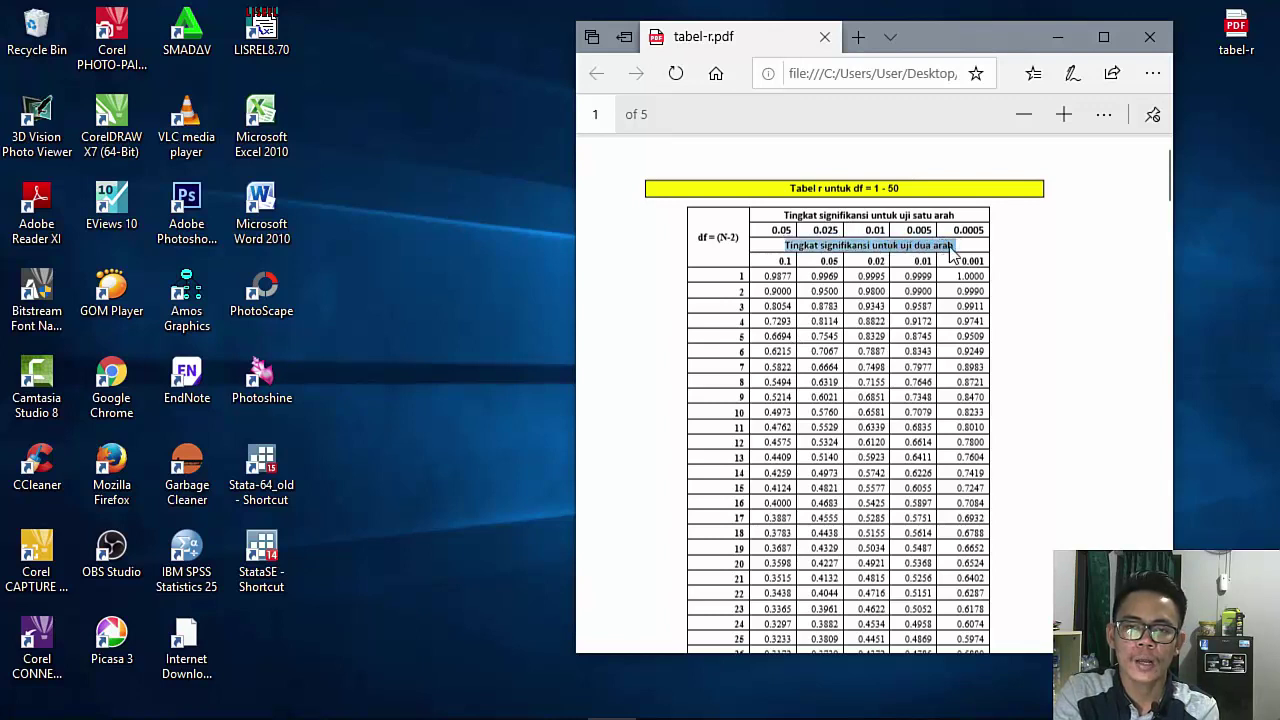
left_click(828, 268)
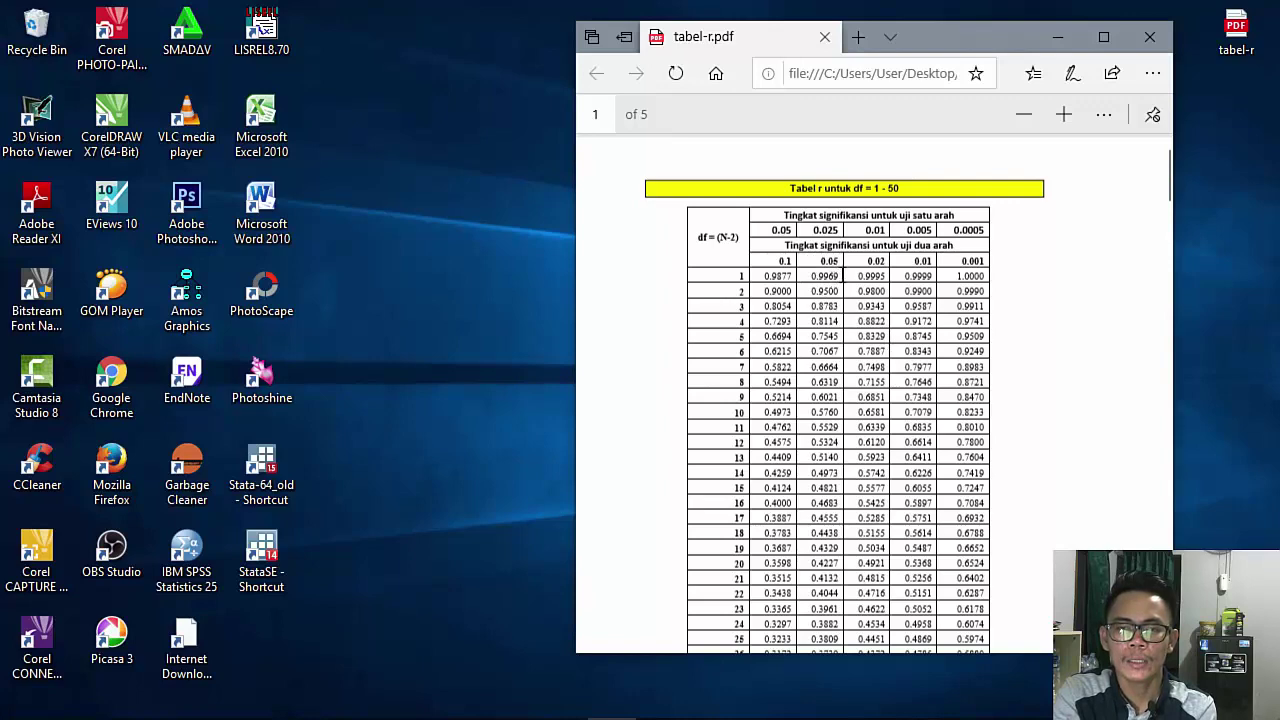
scroll(820, 412, "down", 3)
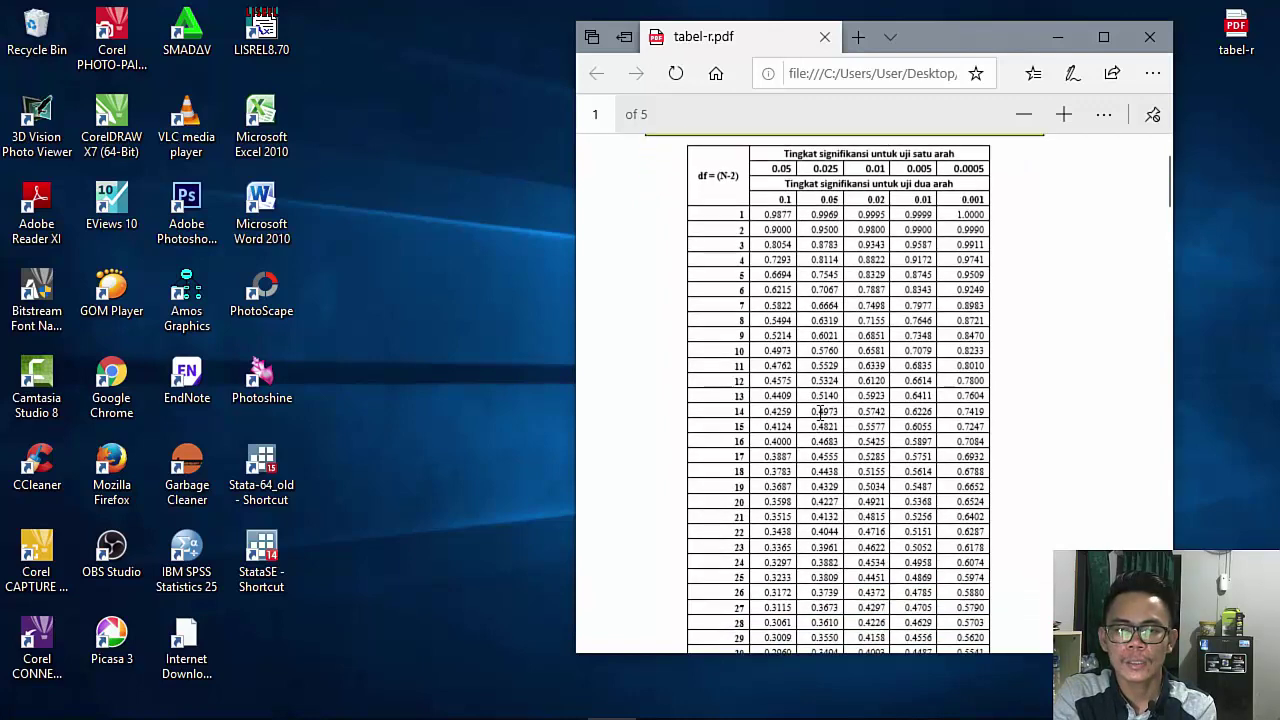
scroll(820, 412, "down", 2)
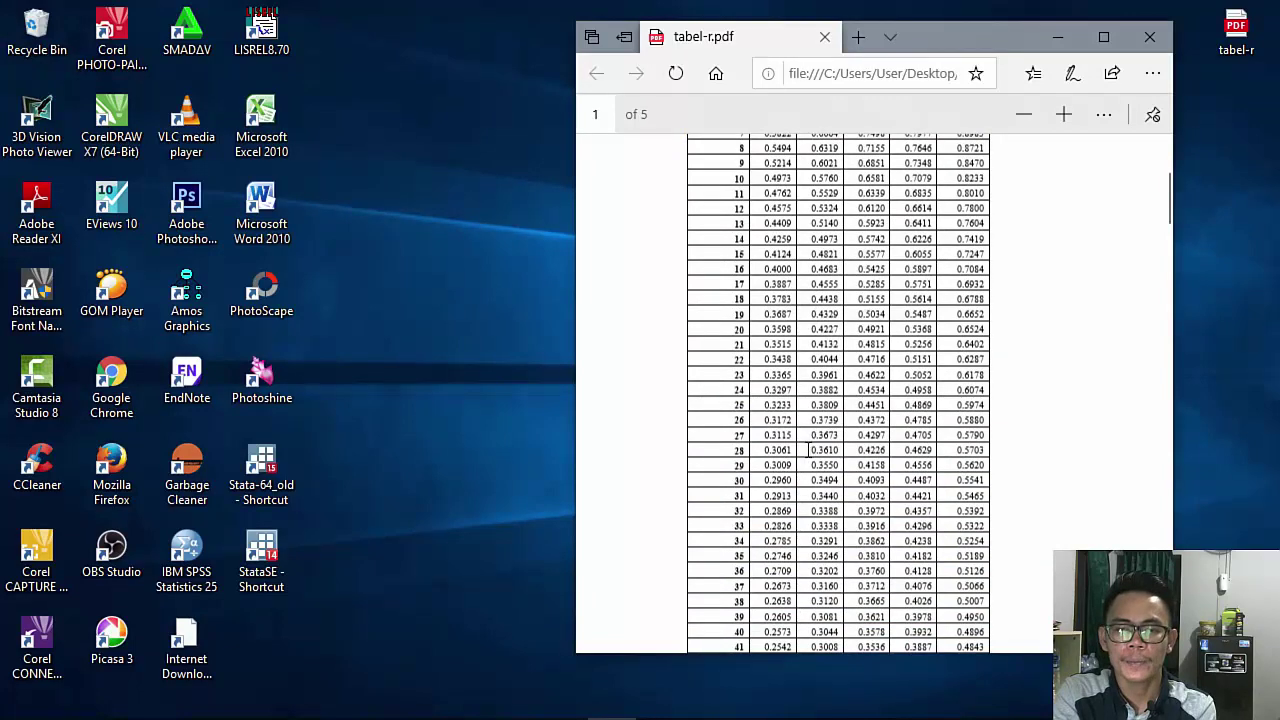
scroll(702, 447, "up", 5)
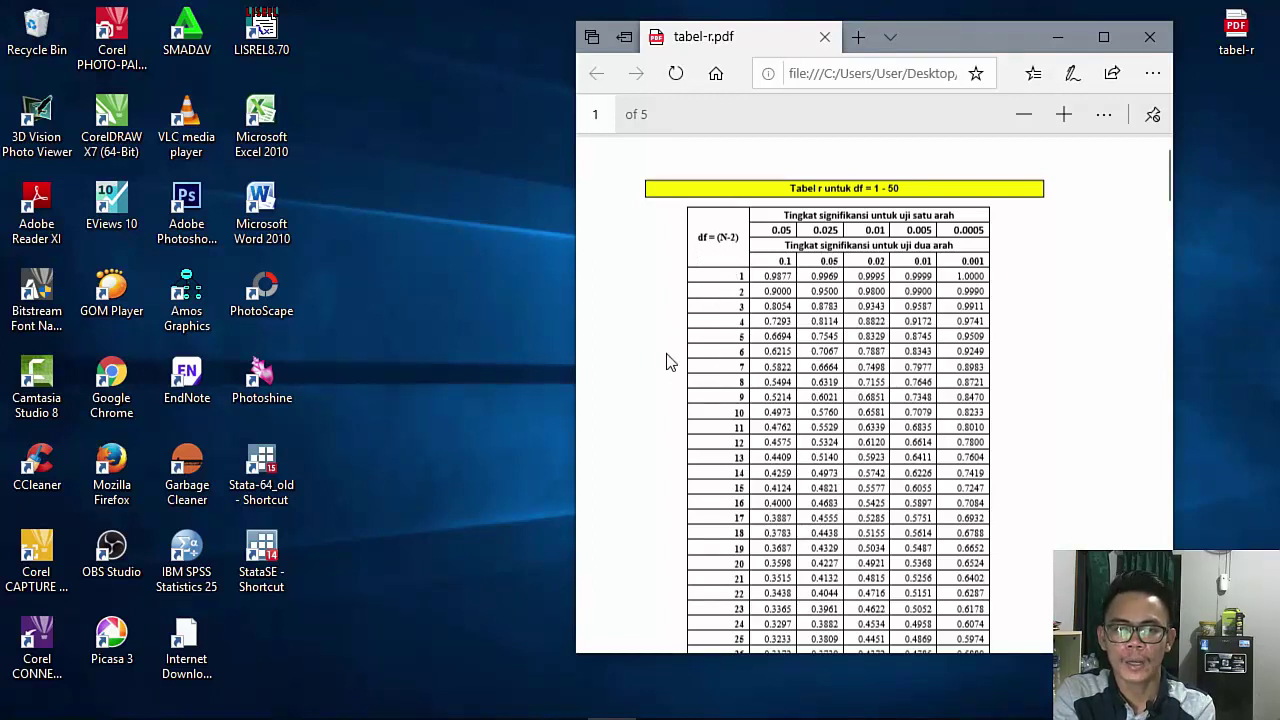
scroll(671, 422, "down", 2)
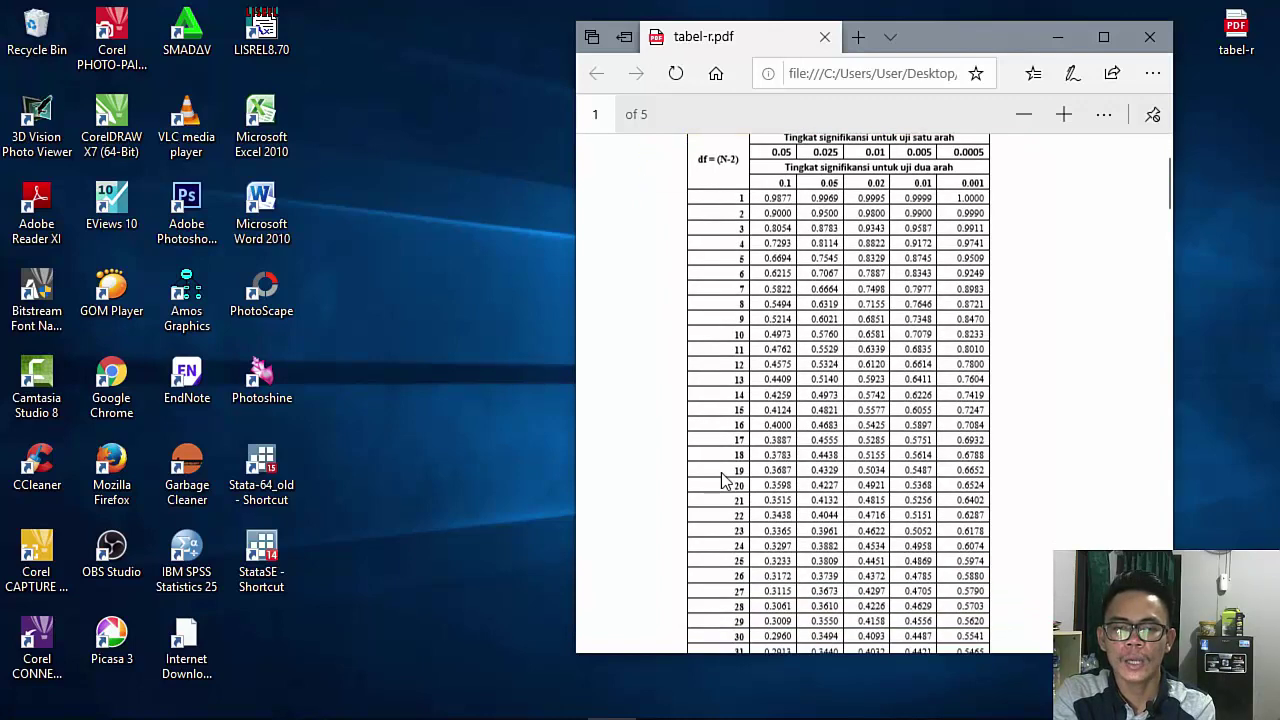
scroll(724, 481, "down", 2)
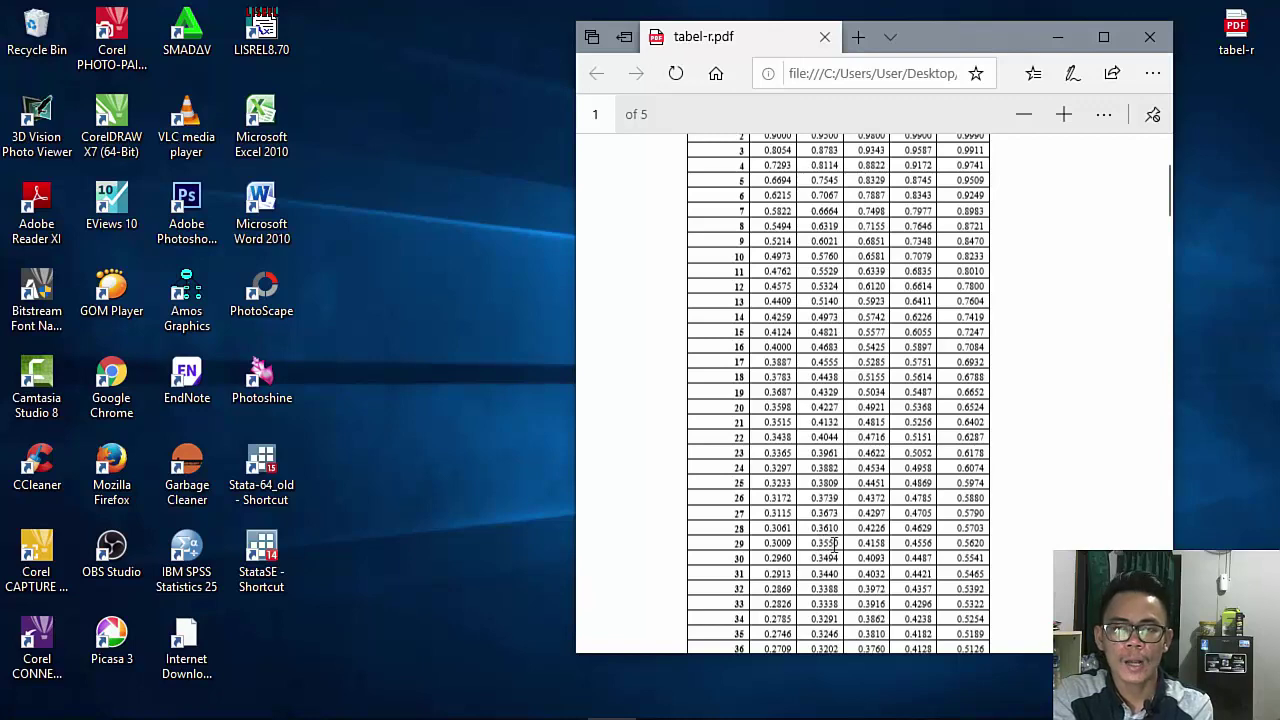
left_click(1058, 38)
Switch back to Stata and copy the alpha results, from the command line through the Test scale row
left_click(563, 700)
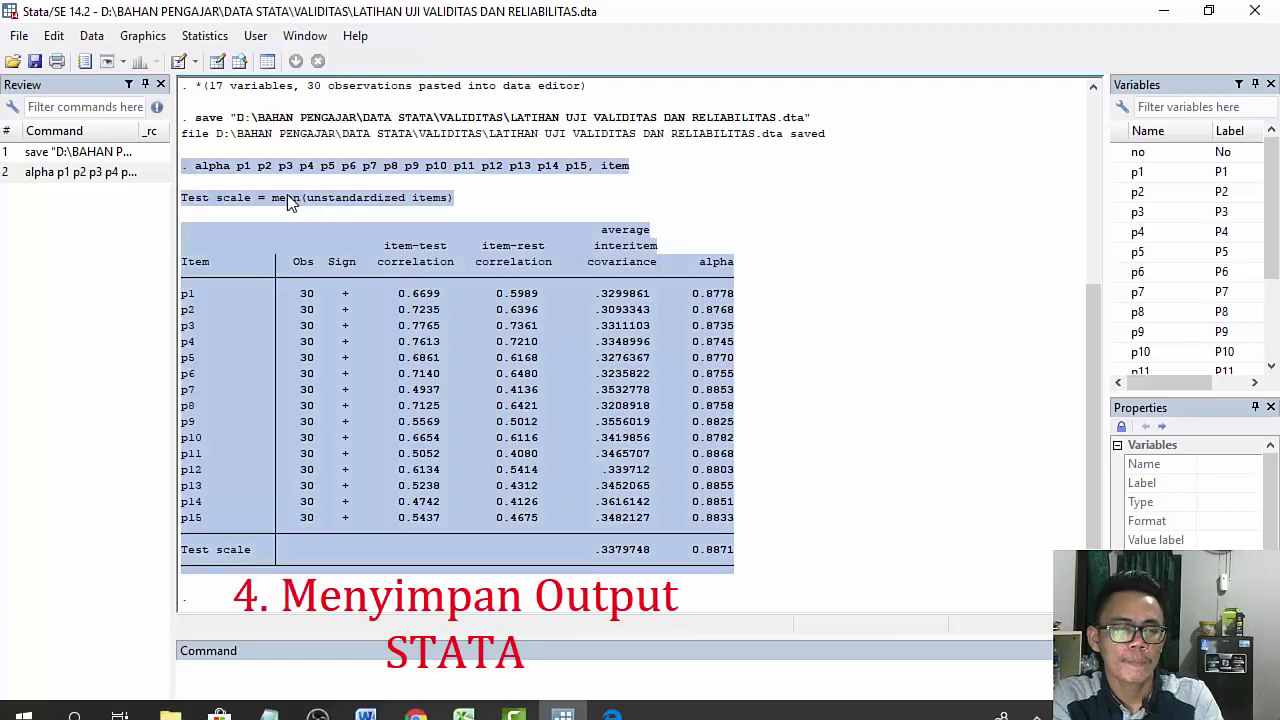
left_click(287, 197)
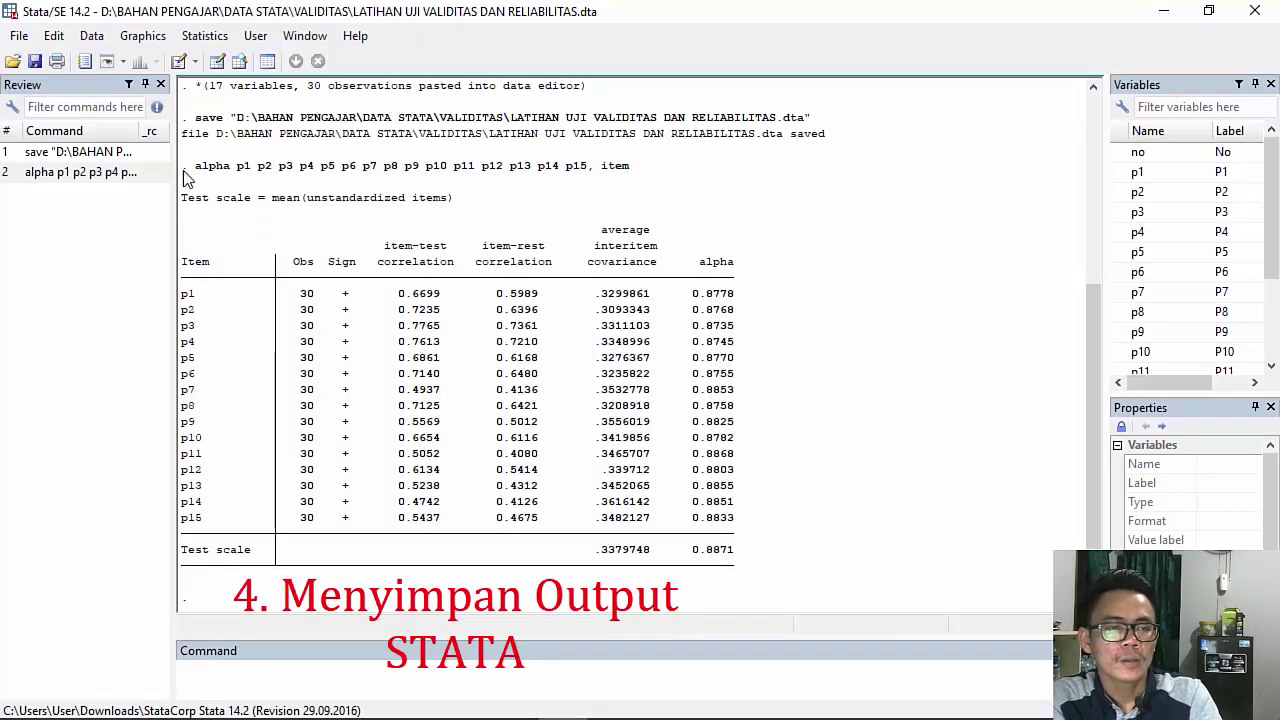
left_click_drag(184, 172, 768, 578)
right_click(431, 363)
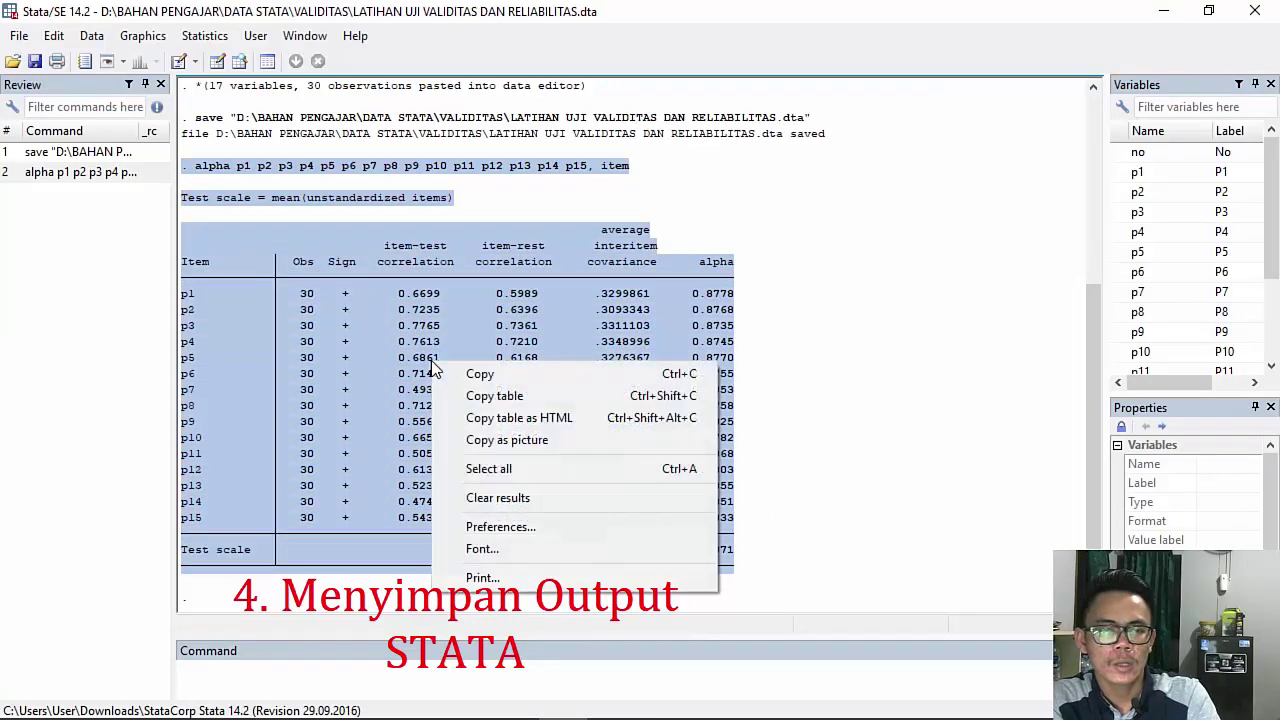
left_click(479, 376)
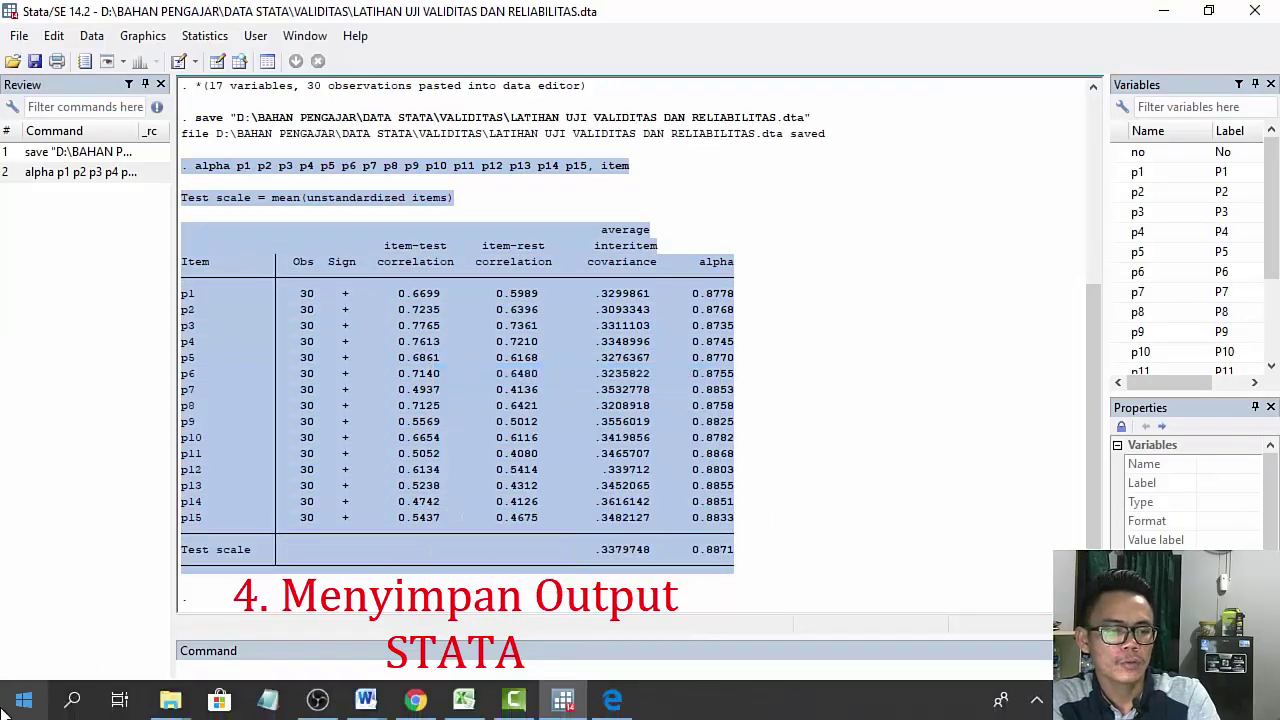
Open a blank Word document at full size, paste the copied alpha output into it, and return to Stata
left_click(24, 700)
left_click(805, 199)
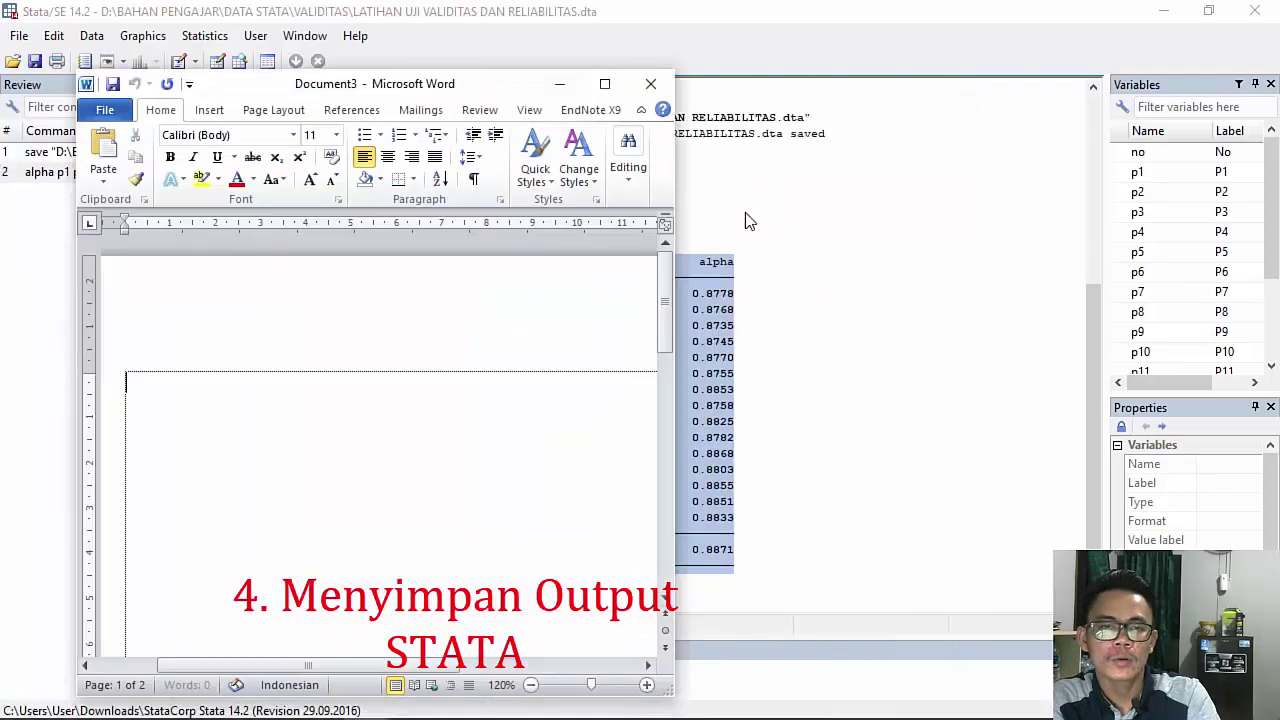
left_click(604, 83)
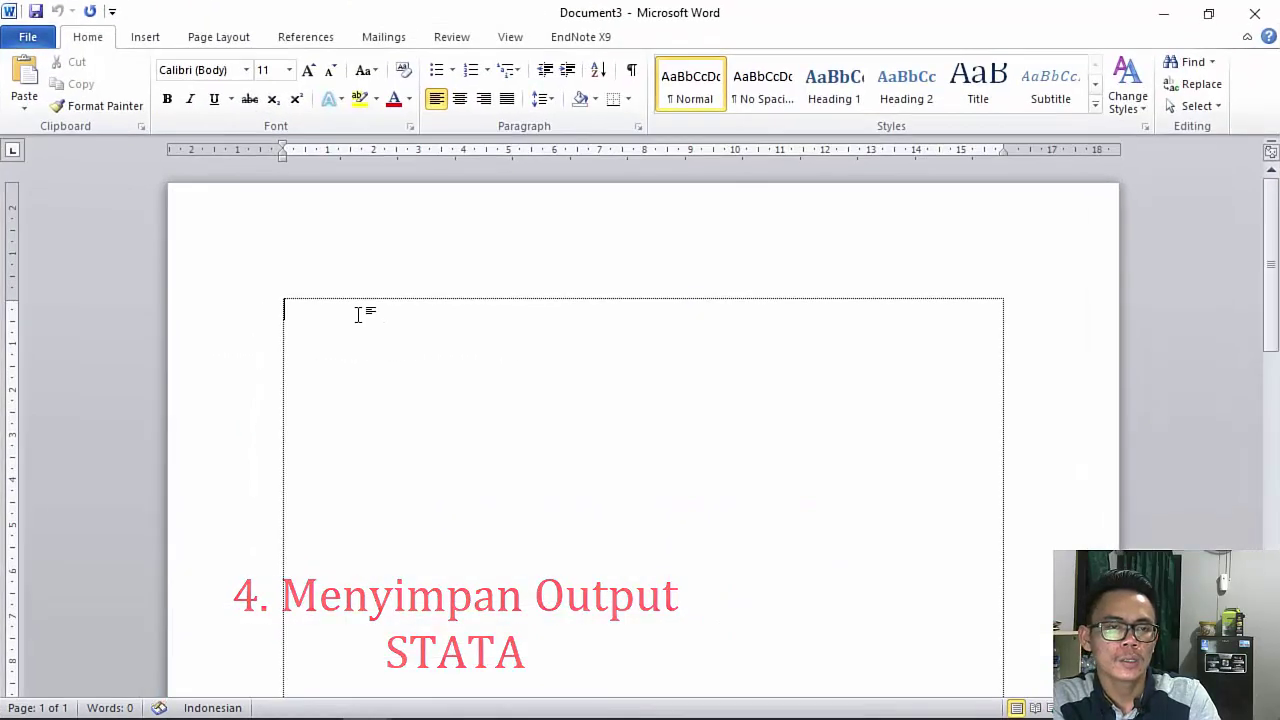
right_click(358, 314)
left_click(401, 394)
key("alt+Tab")
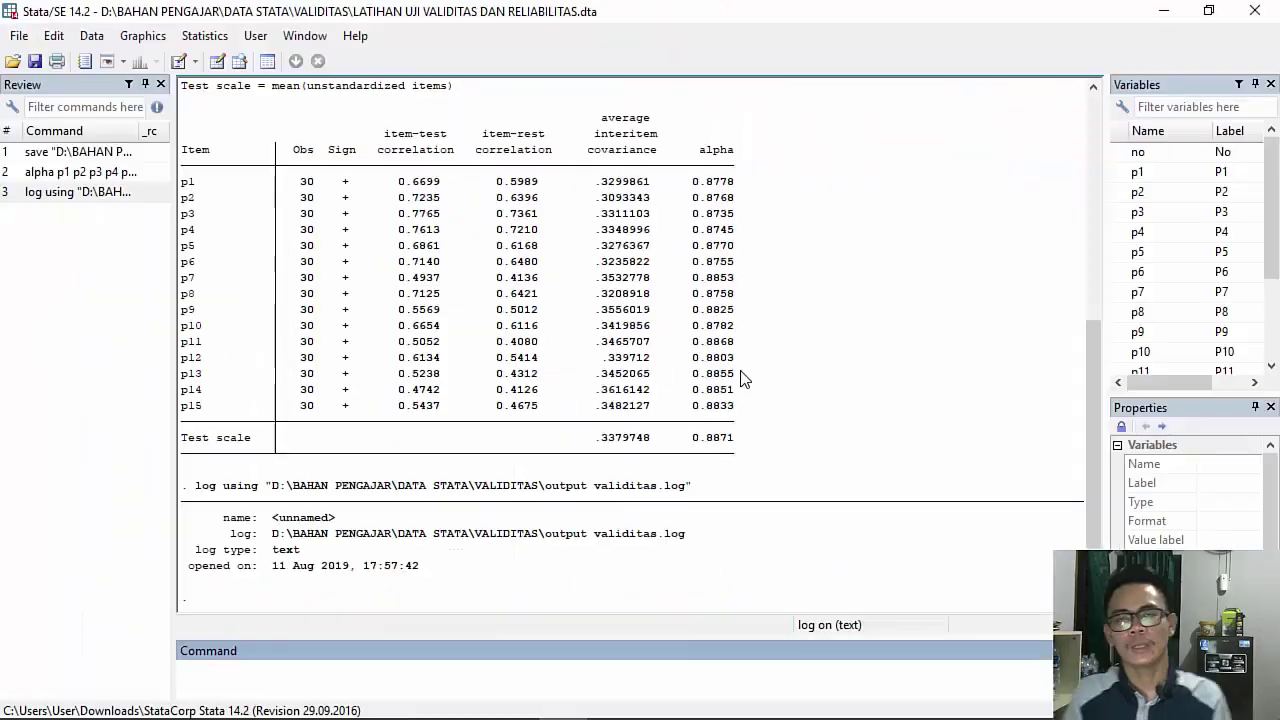